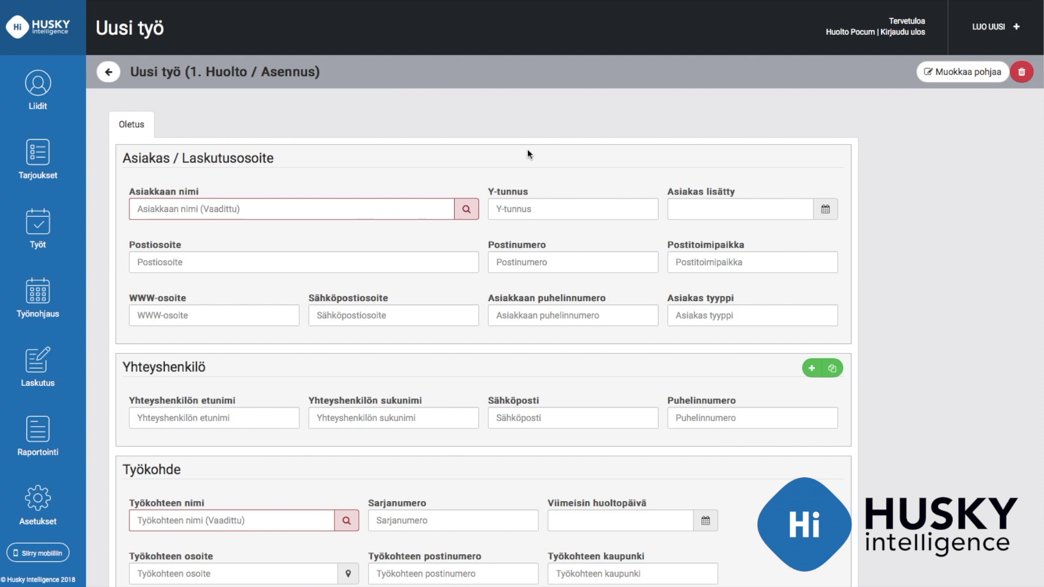
click(418, 208)
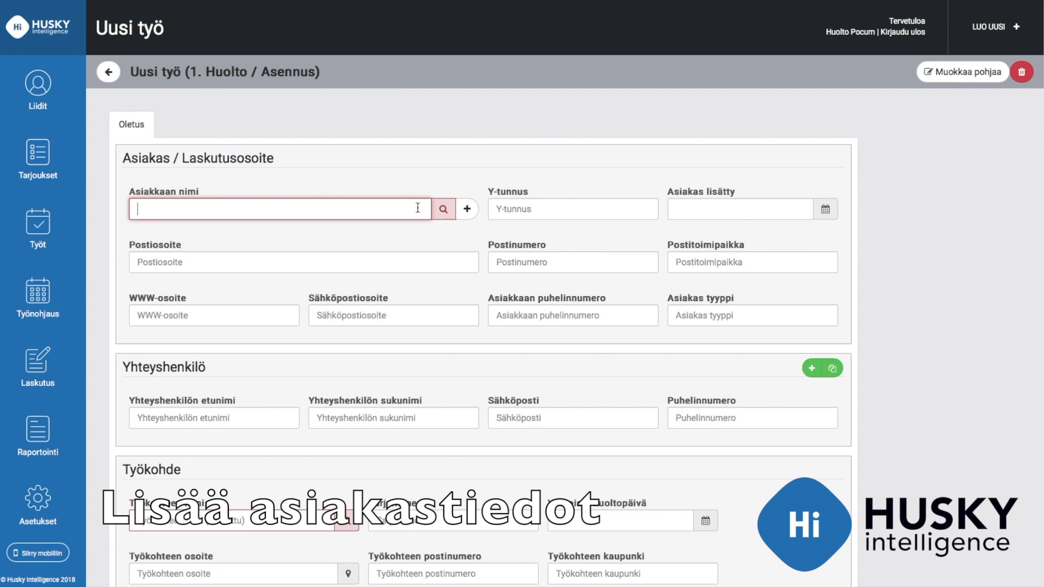
text(Hus)
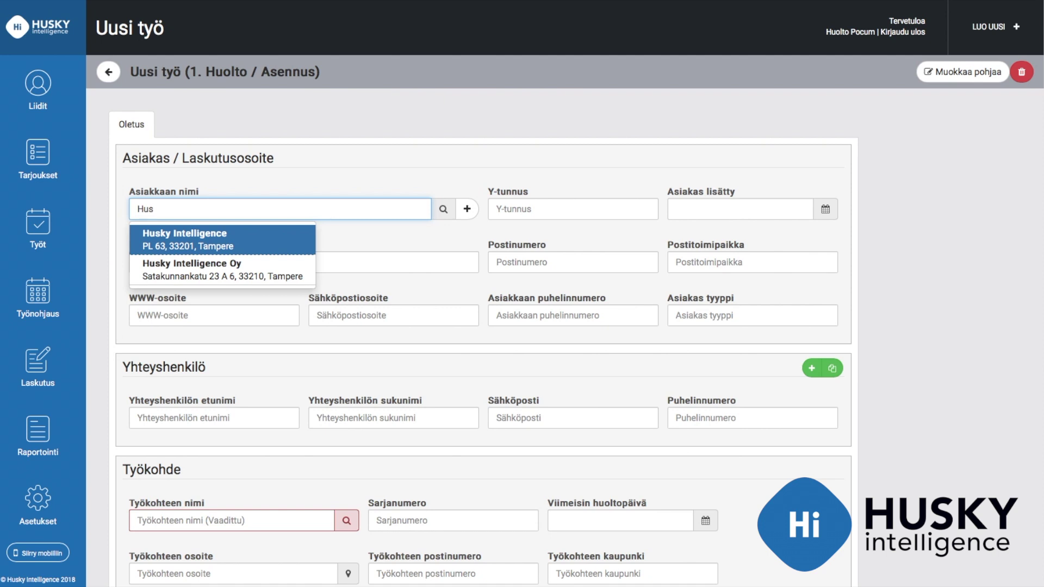
key(BackSpace)
key(BackSpace)
key(BackSpace)
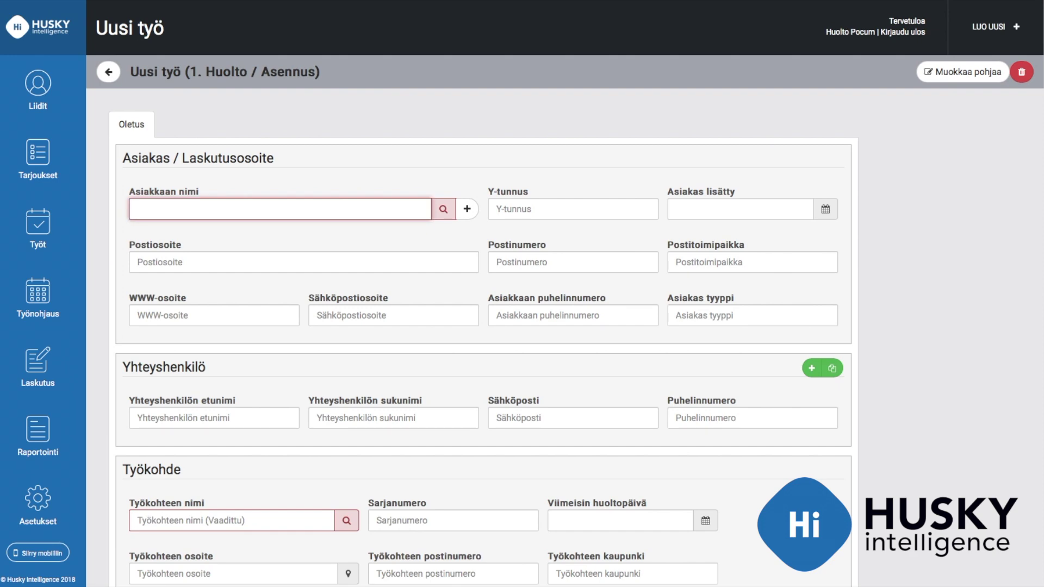
click(469, 209)
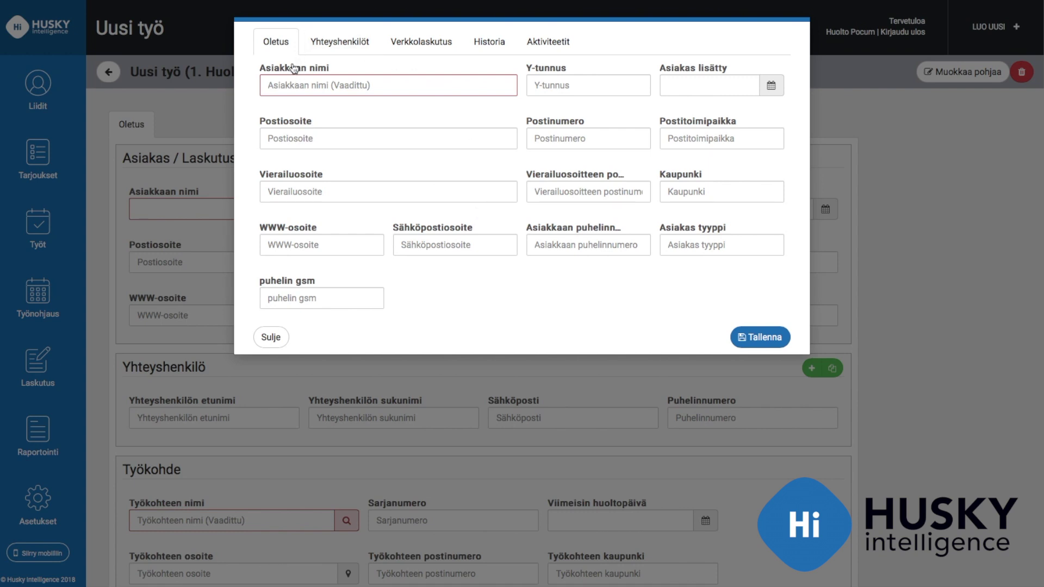
click(338, 44)
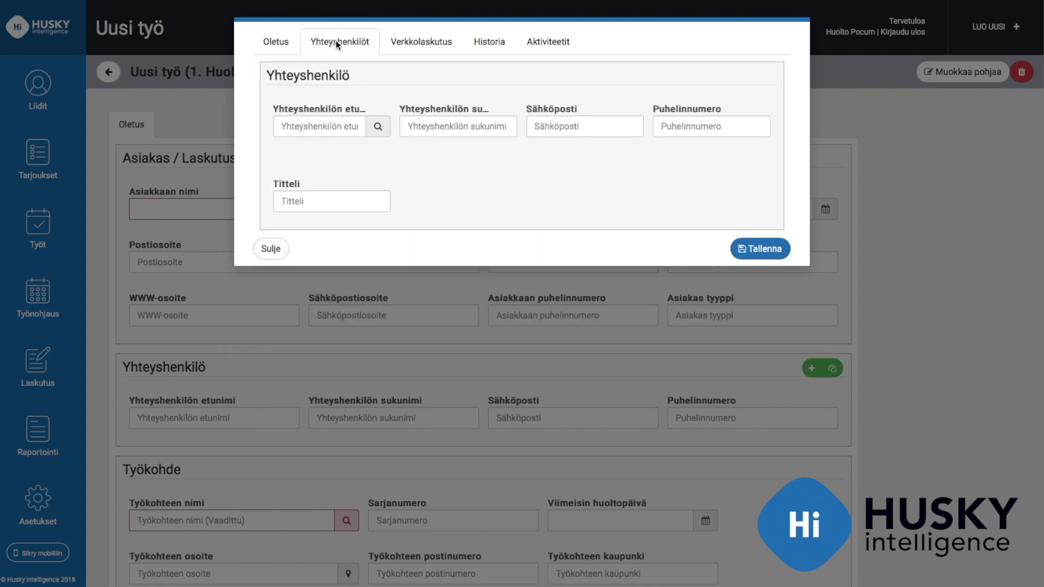
click(416, 41)
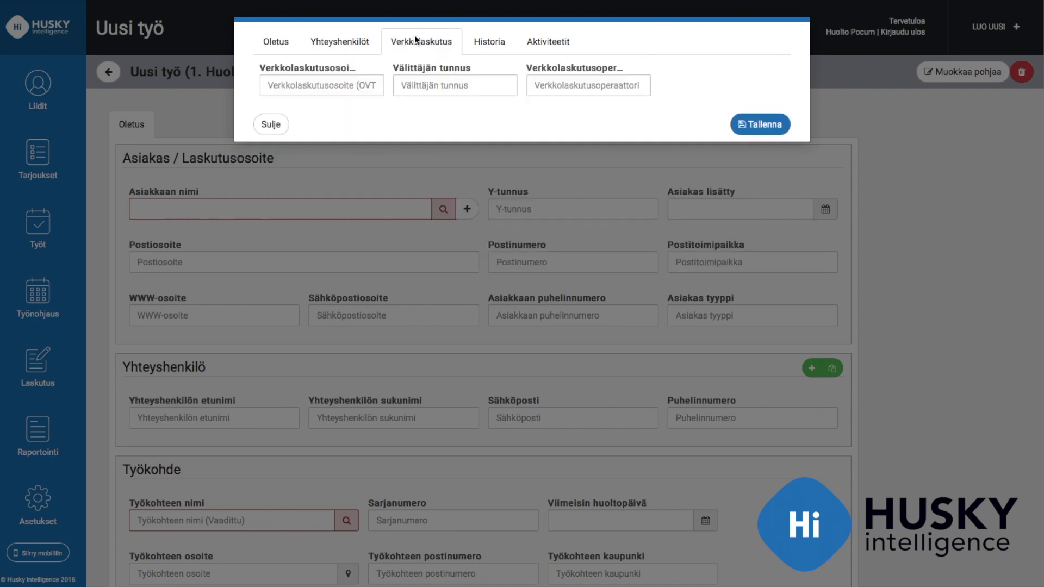
click(484, 39)
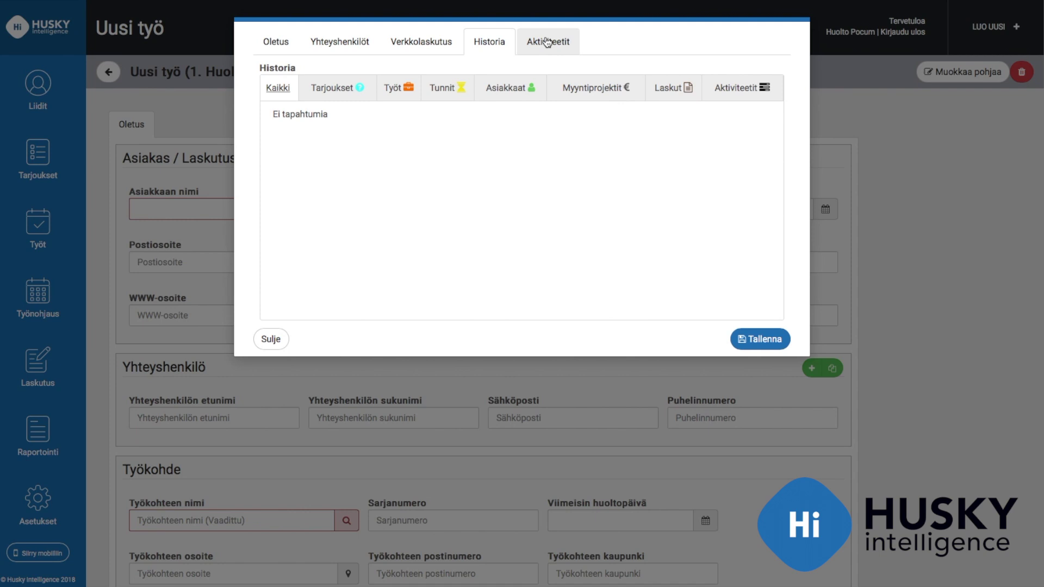
click(547, 42)
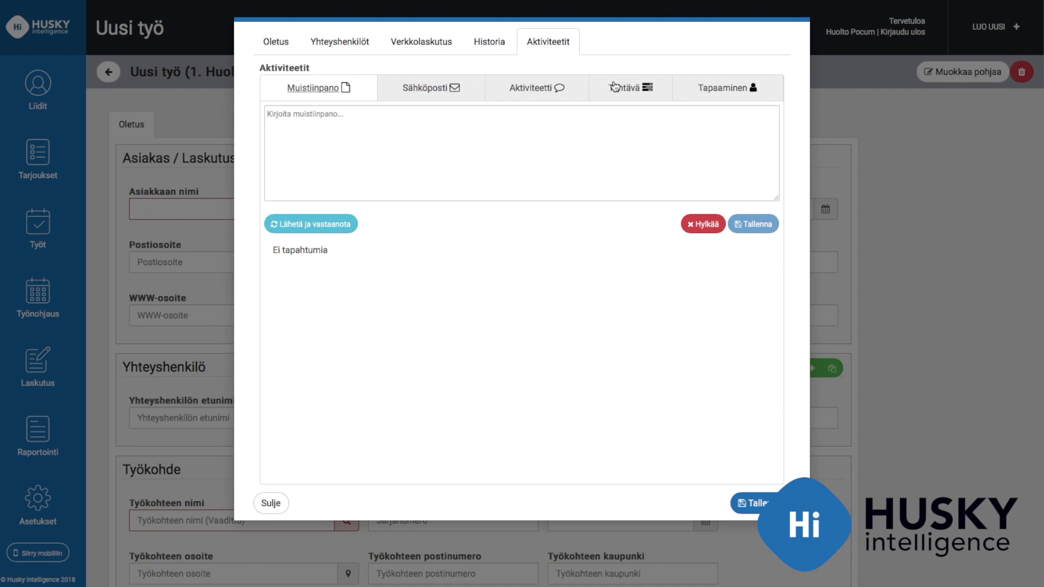
click(272, 503)
Search 'Hus' in the customer name field and select Husky Intelligence Oy as customer
click(278, 213)
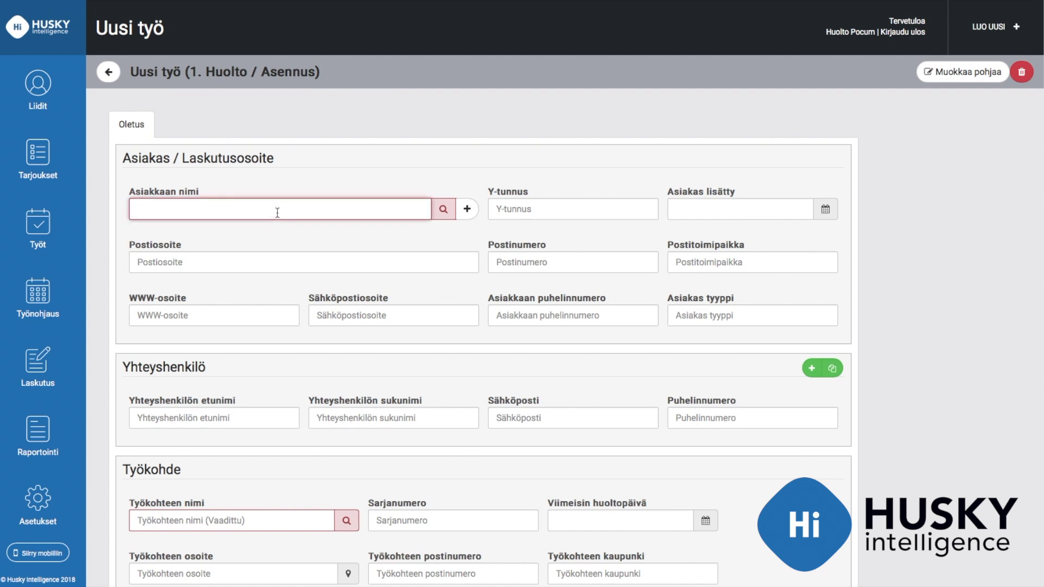
text(Hus)
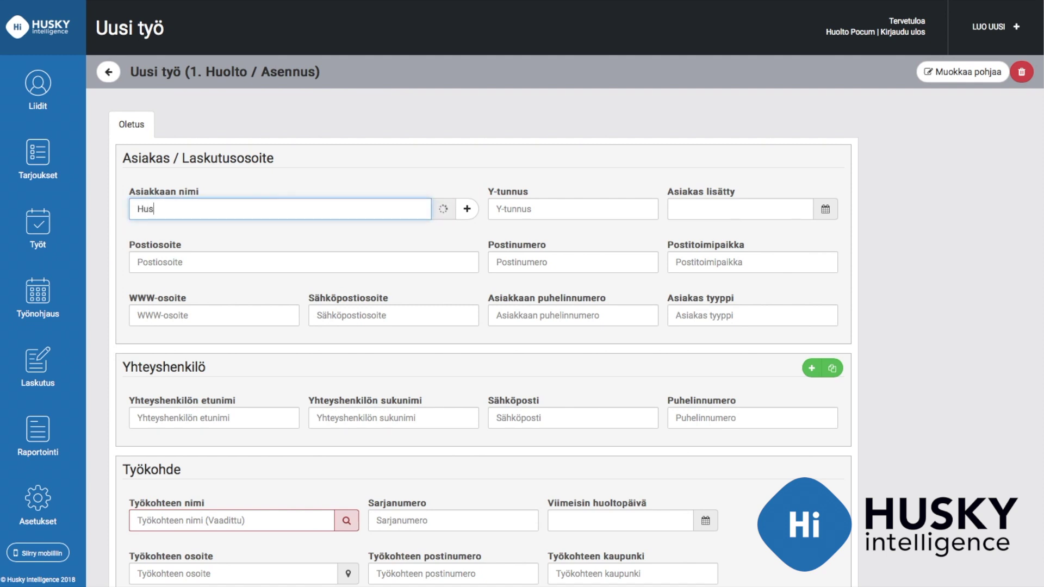
click(237, 269)
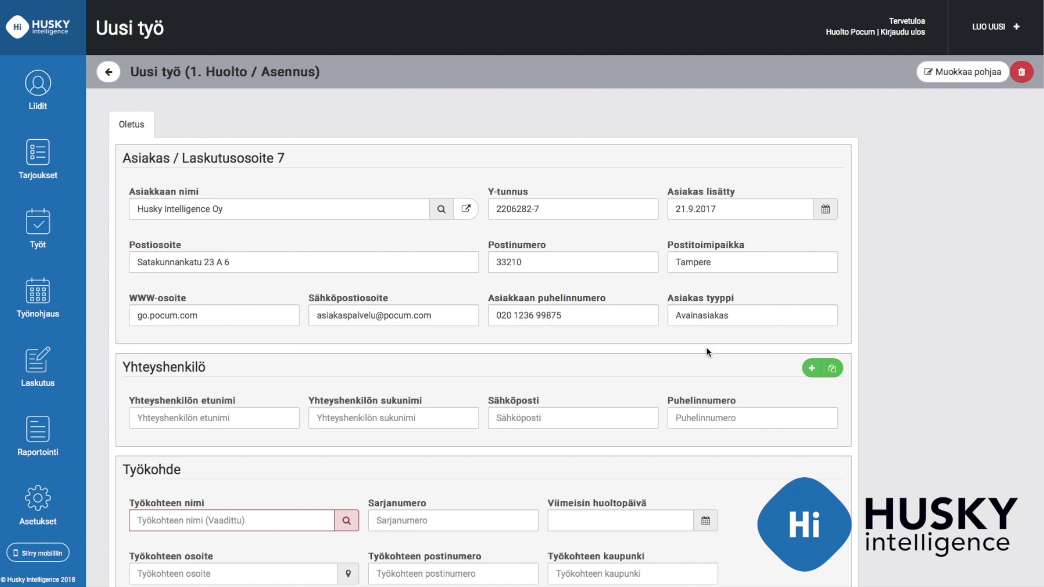
scroll(696, 370, down, 2)
scroll(696, 370, down, 1)
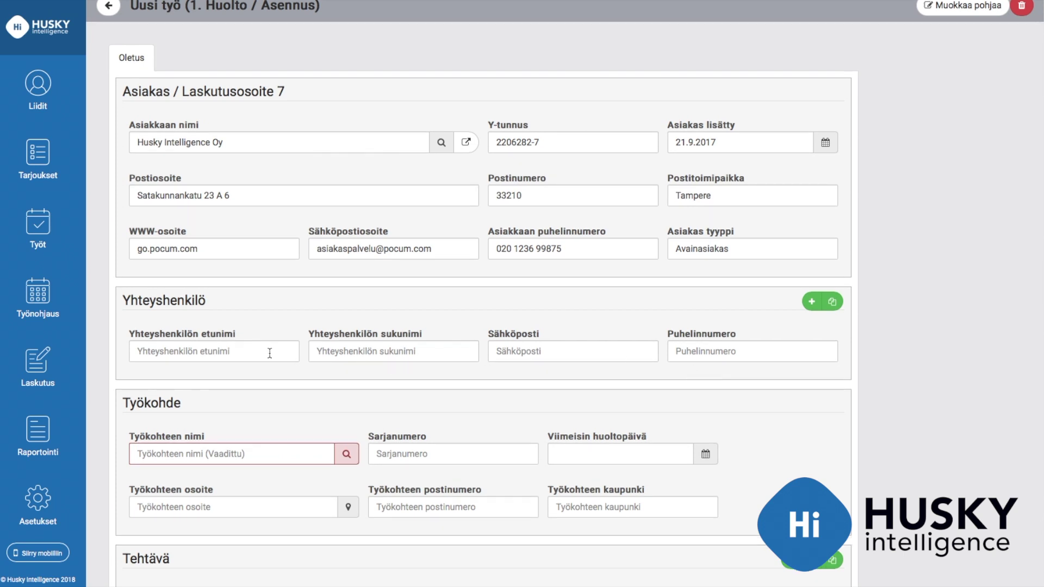
Enter the contact person's first name, last name, e-mail address and phone number
click(269, 353)
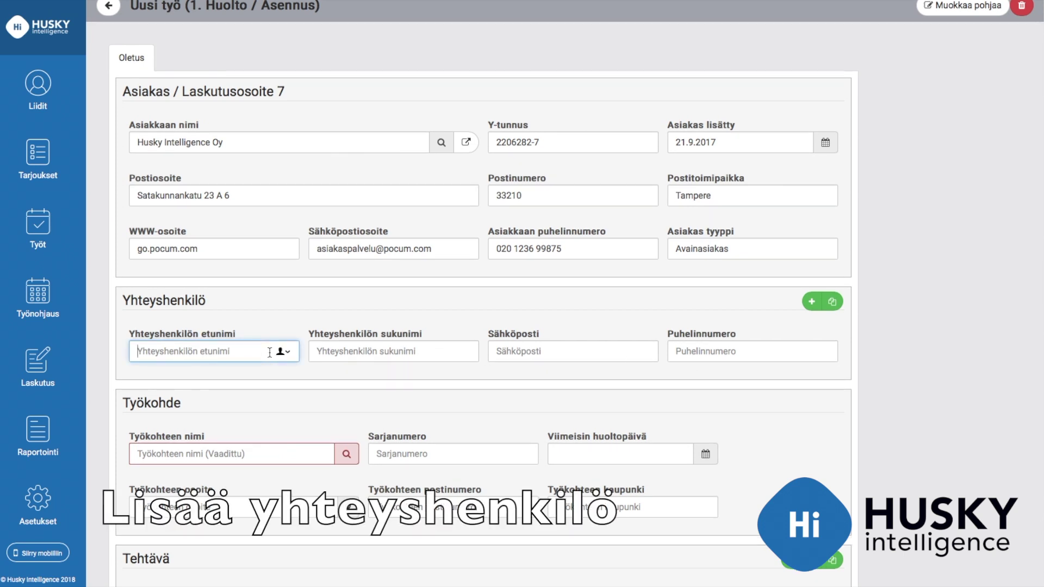
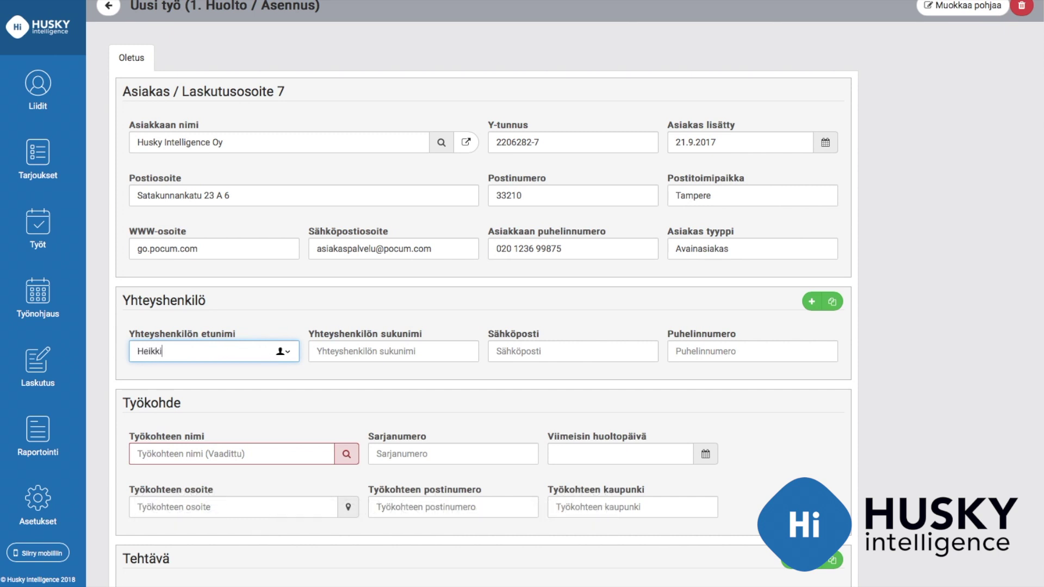
key(Tab)
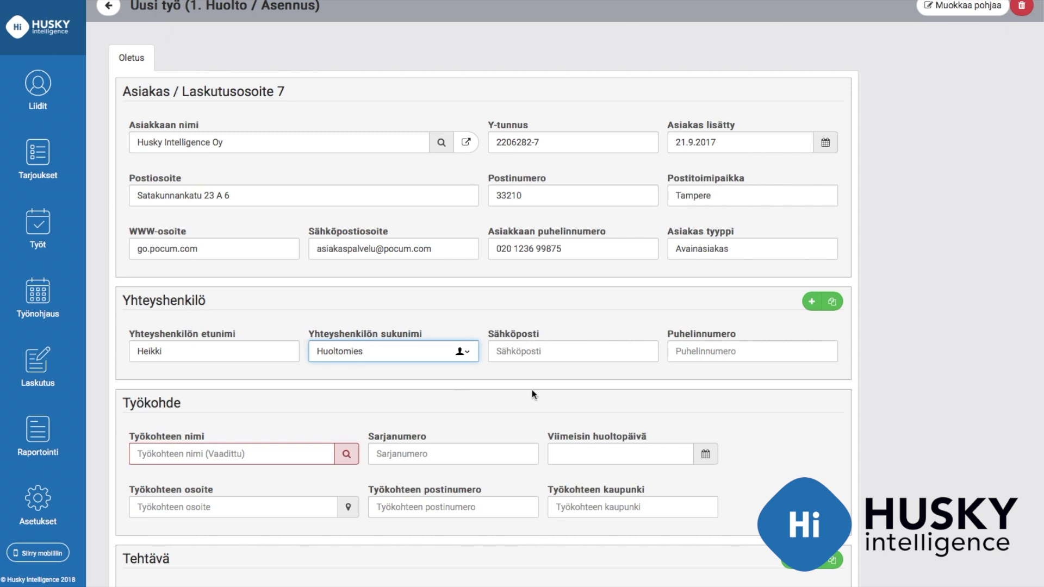
click(562, 350)
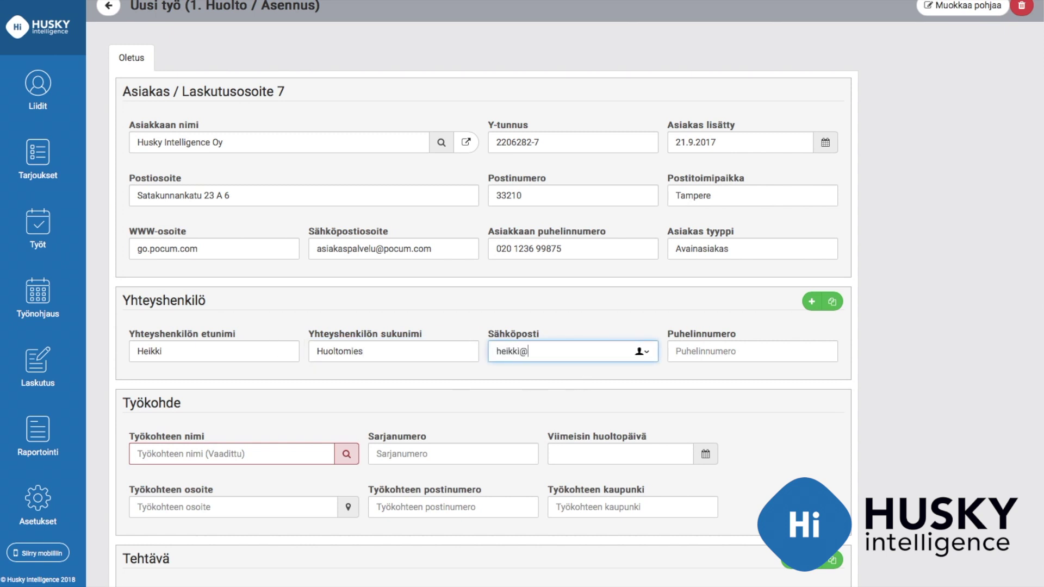
key(Tab)
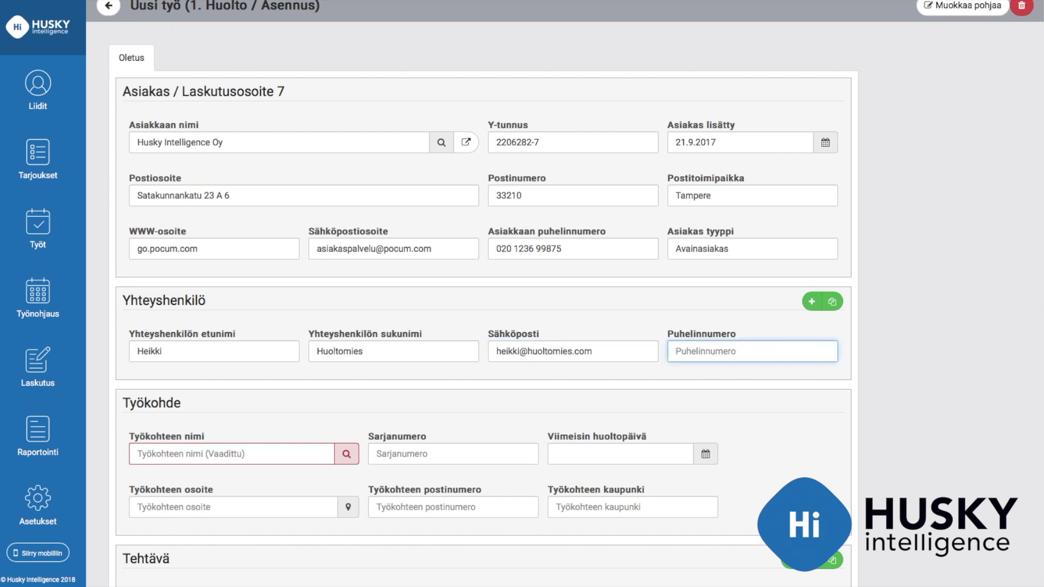
Add and remove an empty contact, then duplicate and delete a copy, leaving one contact
click(811, 303)
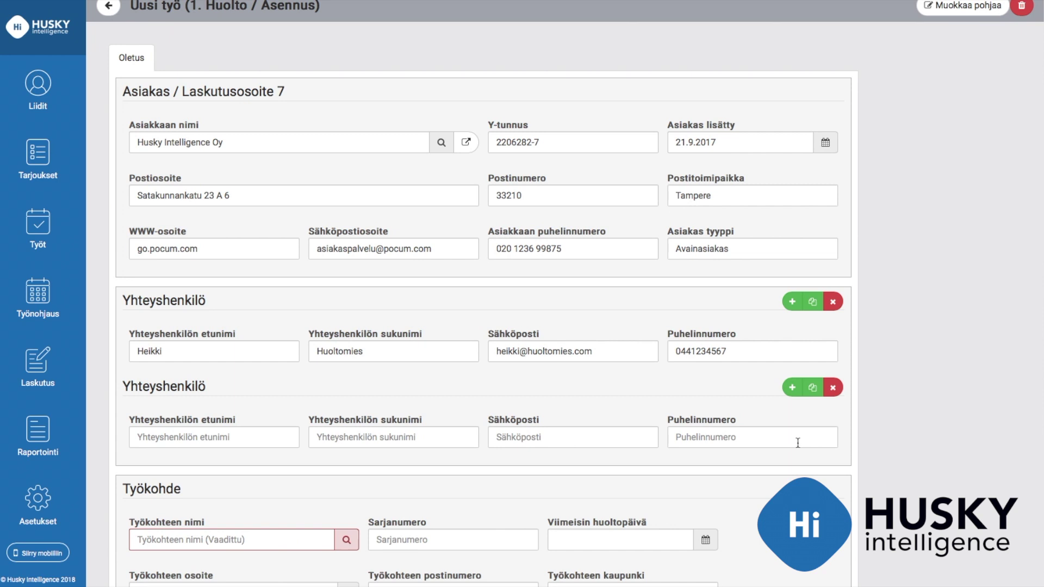
click(832, 389)
click(833, 304)
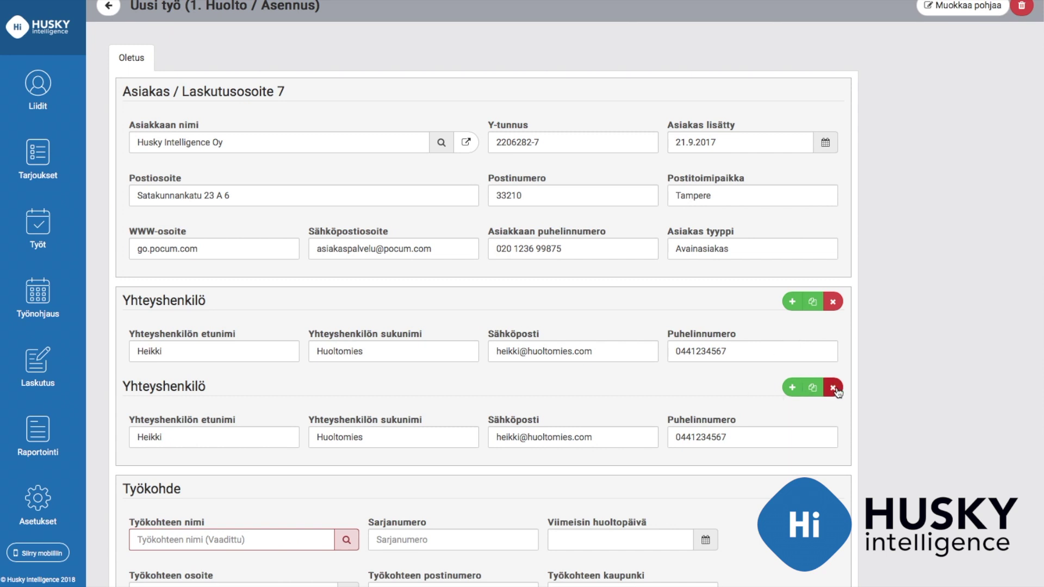
click(833, 389)
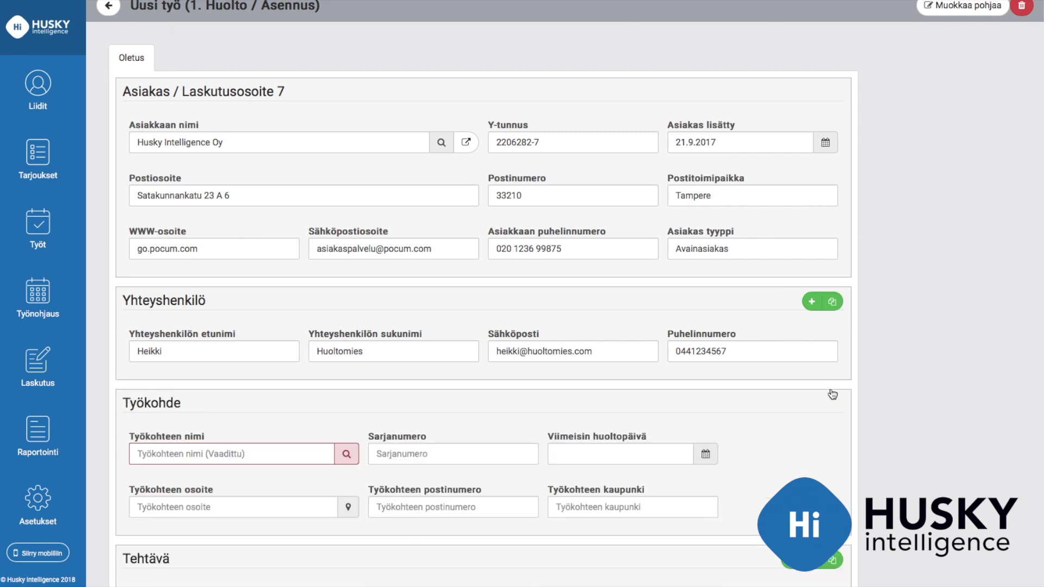
scroll(830, 391, down, 2)
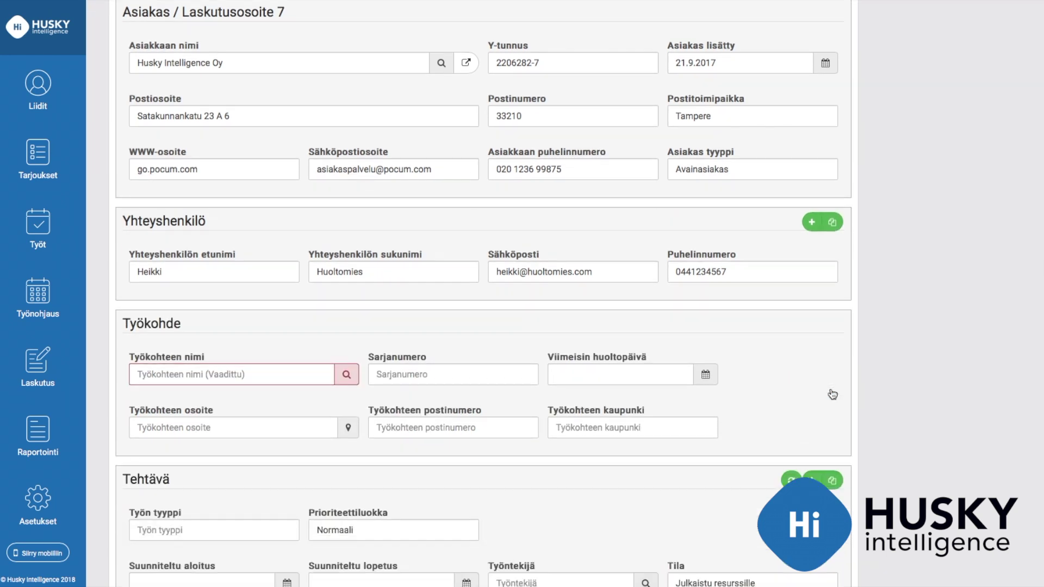
click(309, 377)
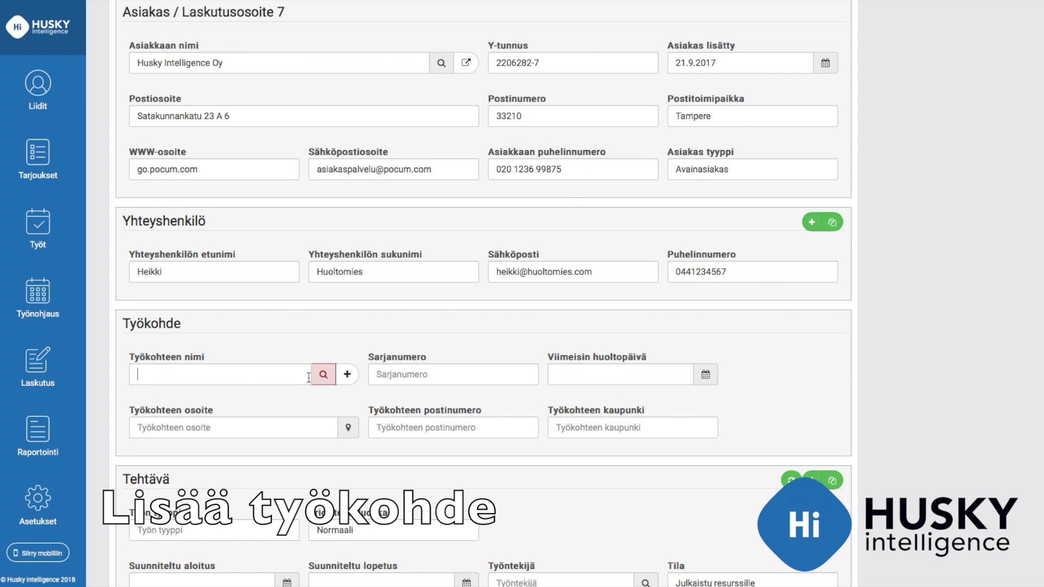
text(Tes)
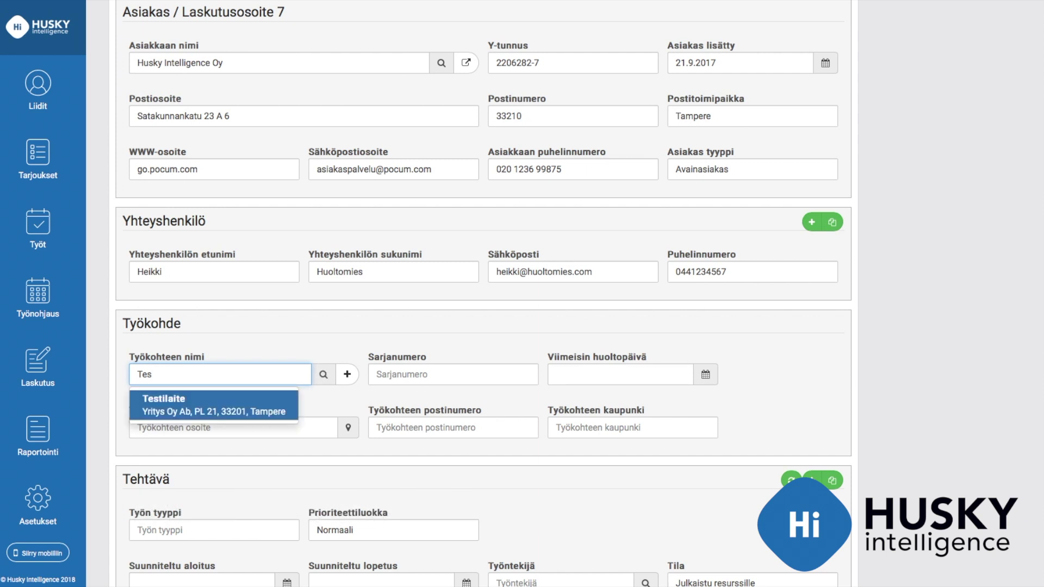
key(BackSpace)
key(BackSpace)
key(BackSpace)
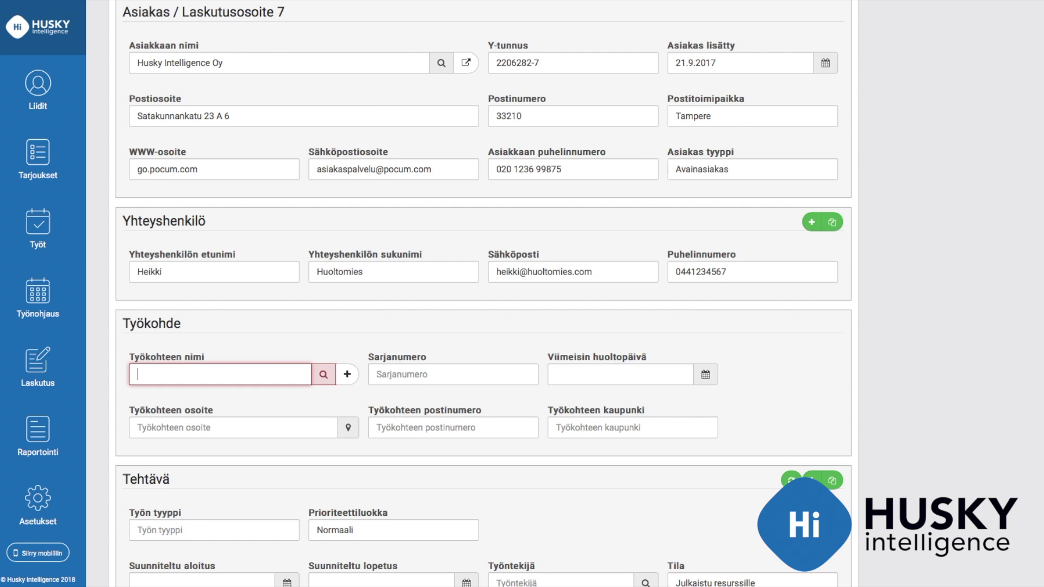
Open a new work-site form and view its Asiakas, Yhteyshenkilö, Sopimustiedot, Tekniset tiedot, Huoltohistoria and Huoltotarkennus sections
click(348, 376)
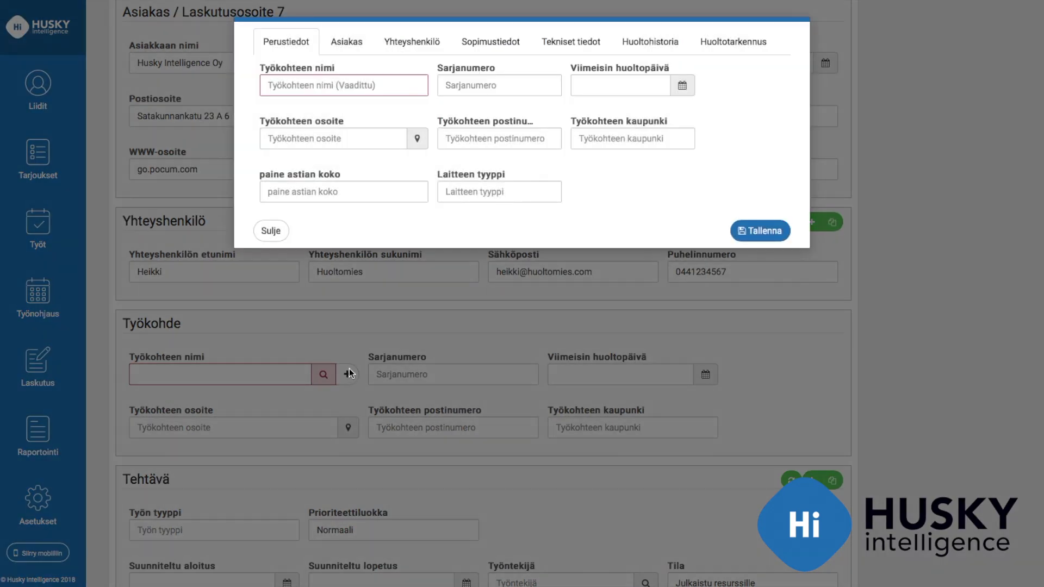
click(357, 43)
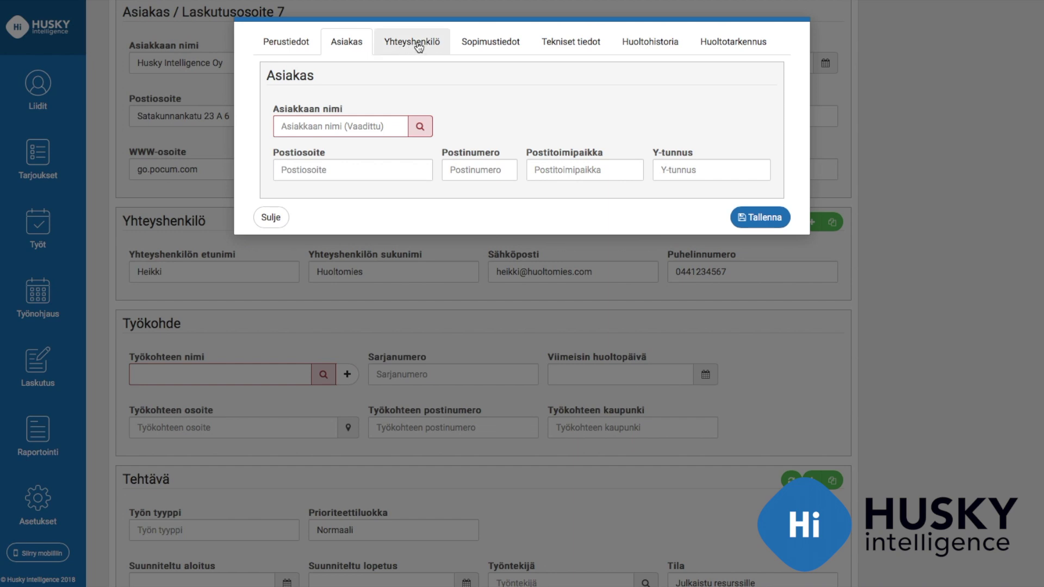
click(419, 46)
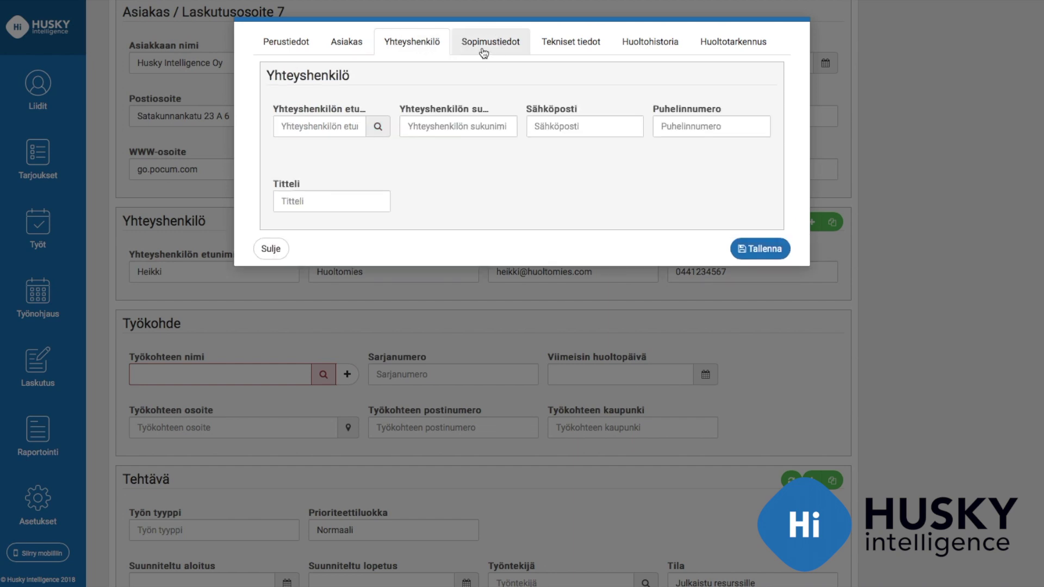
click(483, 53)
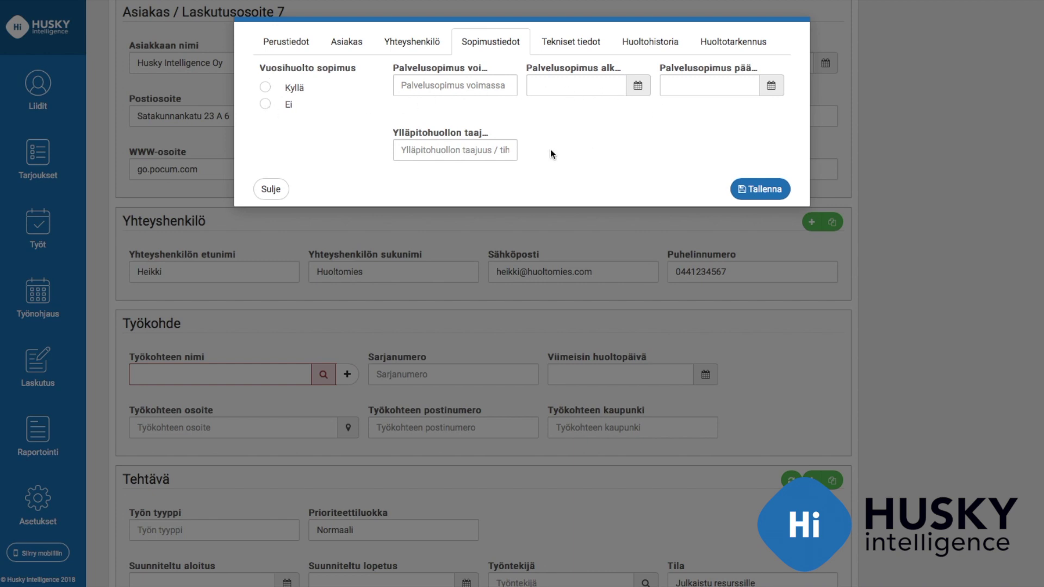
click(580, 41)
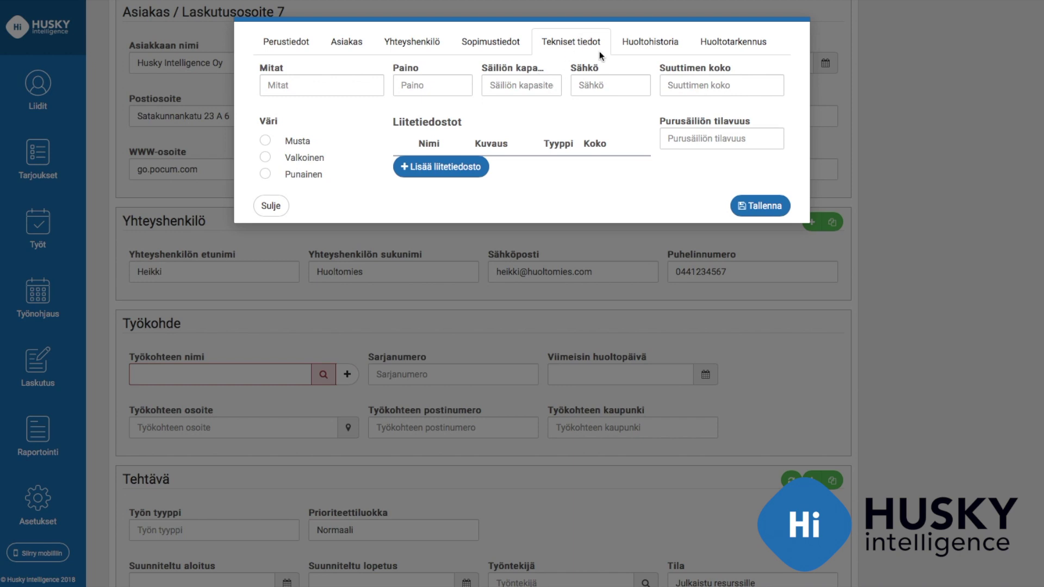
click(634, 41)
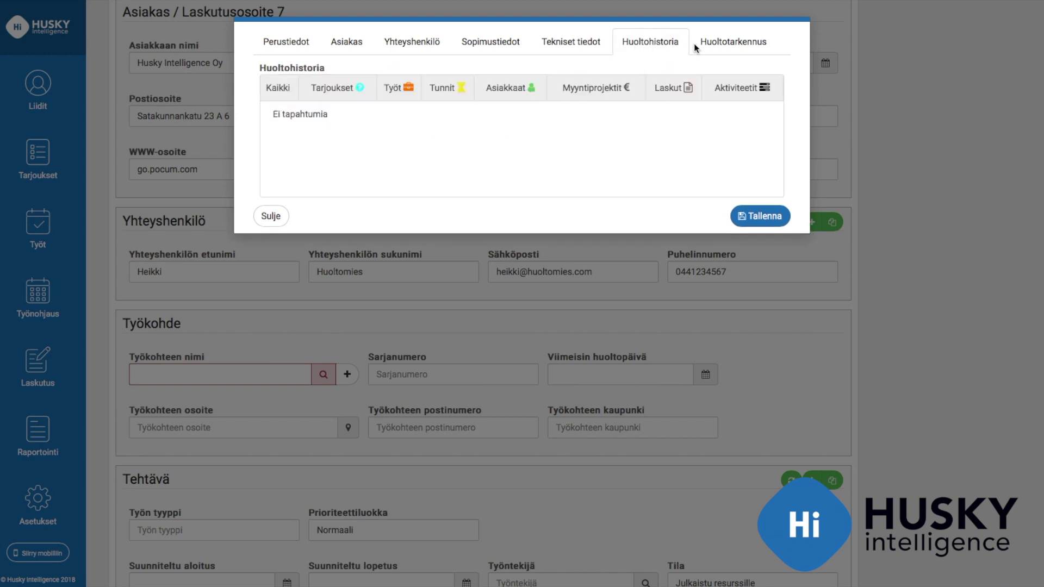
click(737, 44)
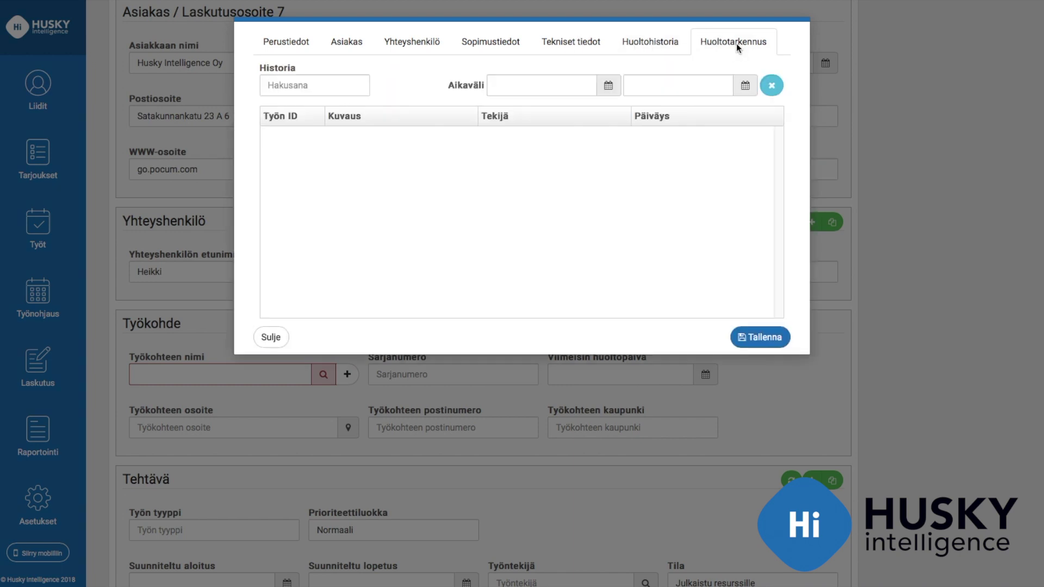
Close the work-site form and choose Testilaite as the work site via a 'Tes' search
click(270, 337)
click(272, 368)
text(Tes)
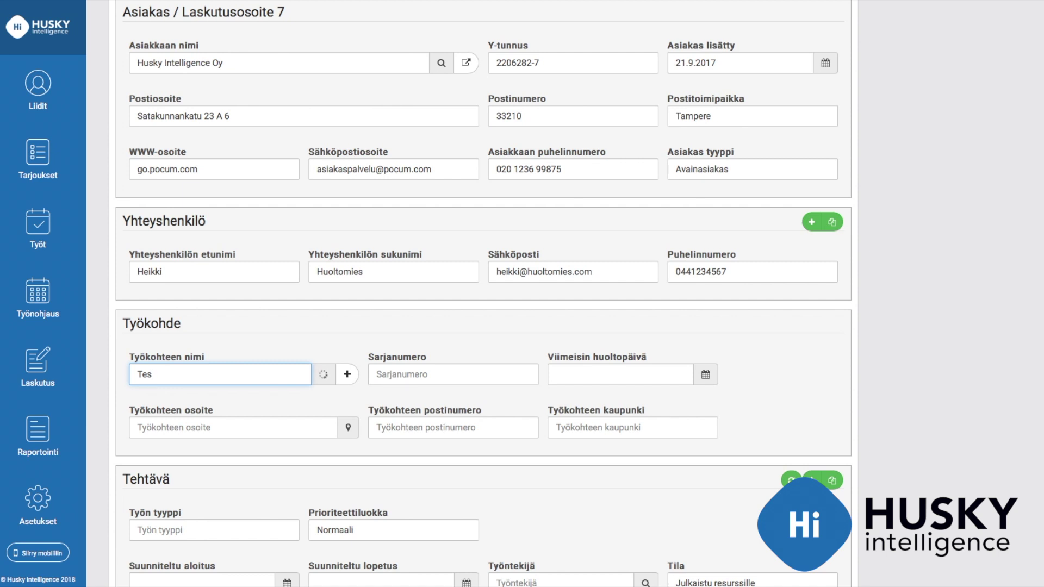
click(257, 409)
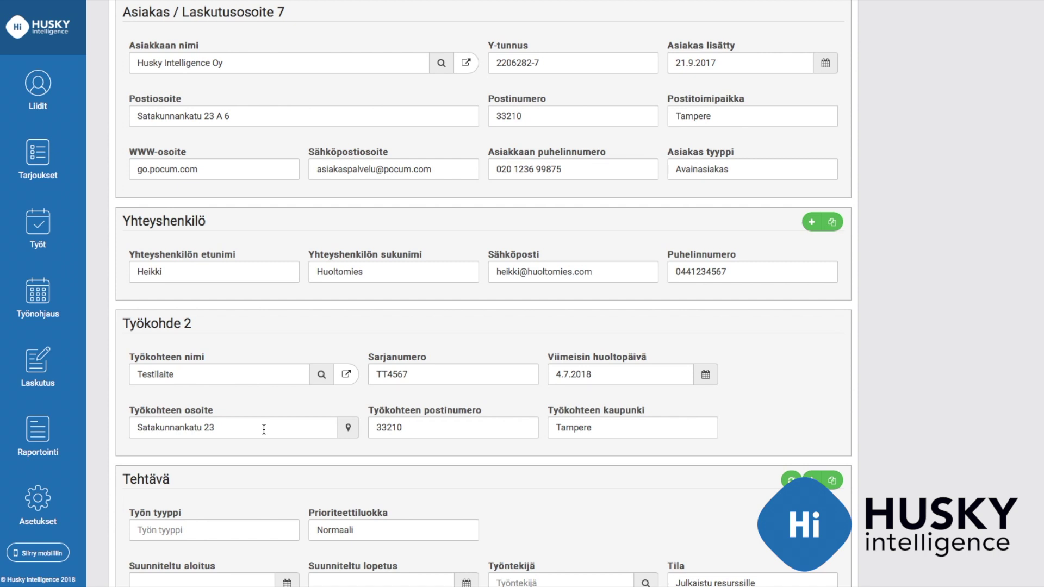
scroll(264, 430, down, 1)
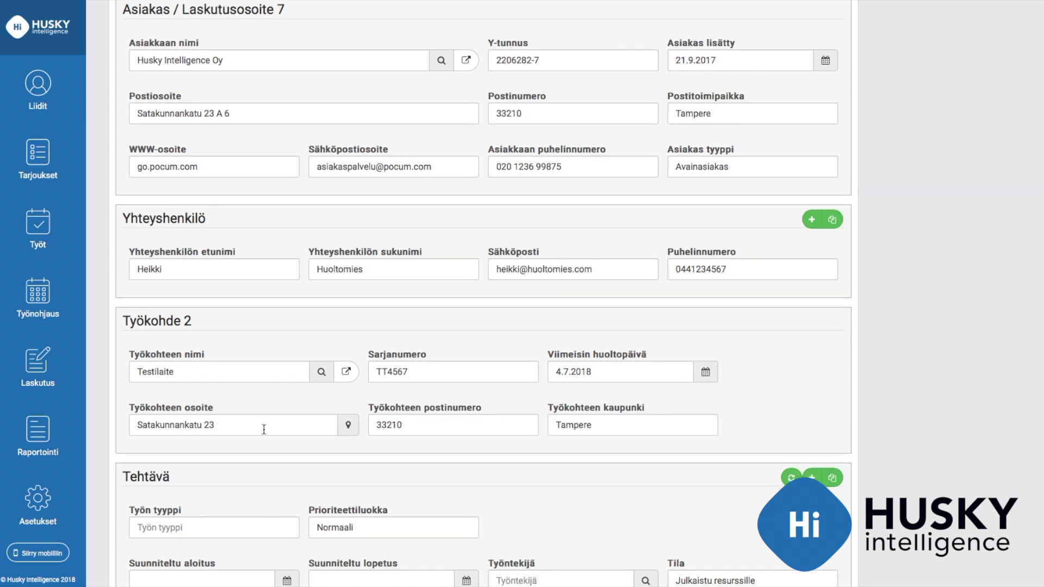
scroll(263, 430, down, 5)
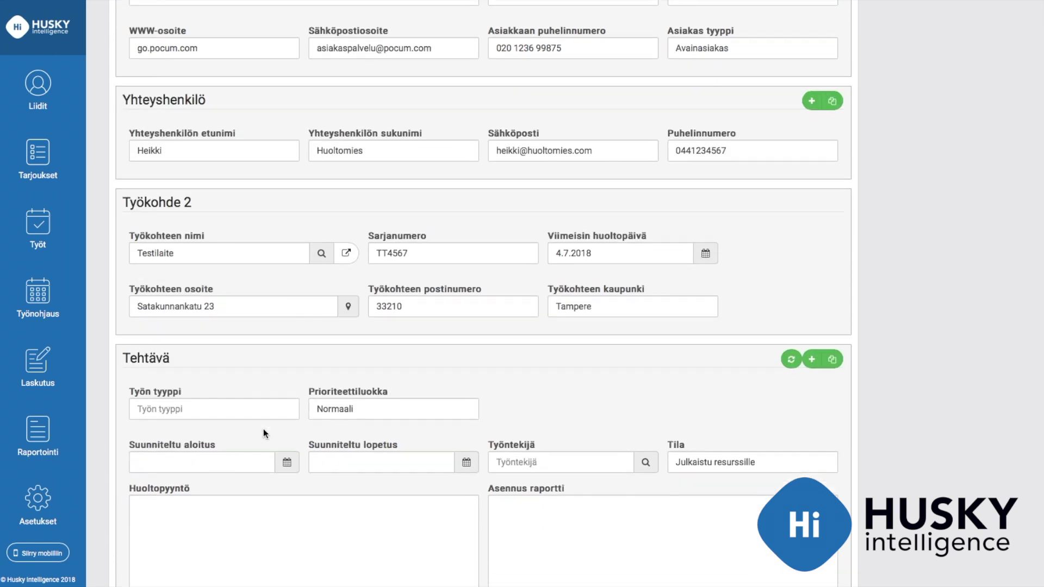
scroll(263, 428, down, 5)
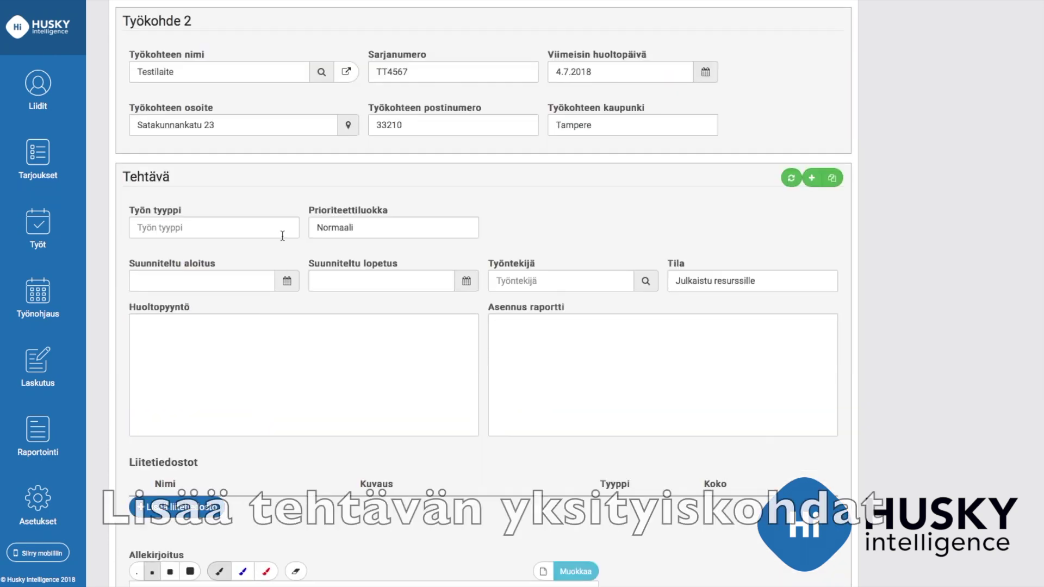
Set work type 986559 / Takuuhuolto /-korjaus and keep the priority at Normaali
click(280, 231)
click(284, 229)
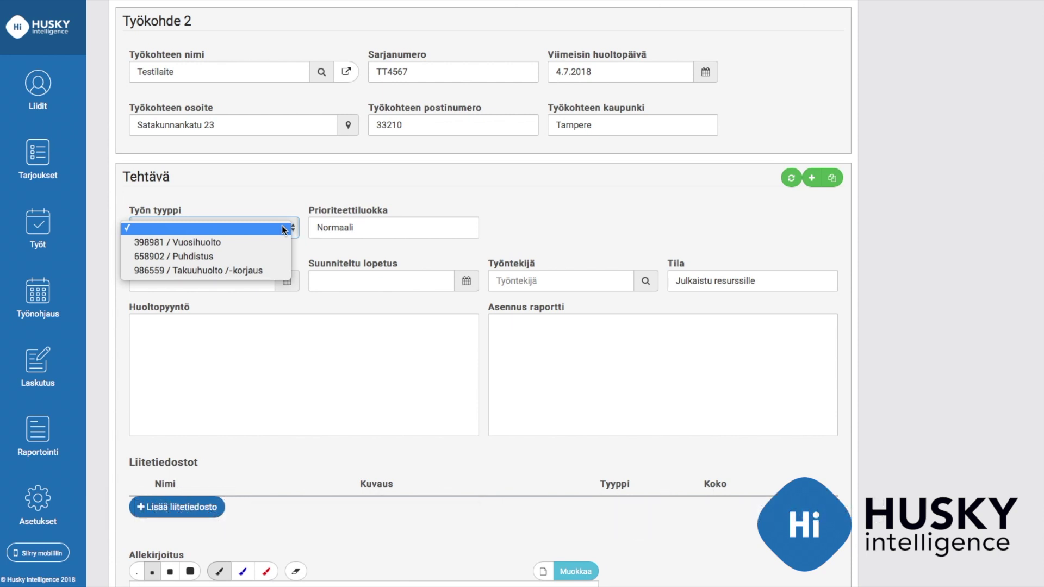
click(272, 269)
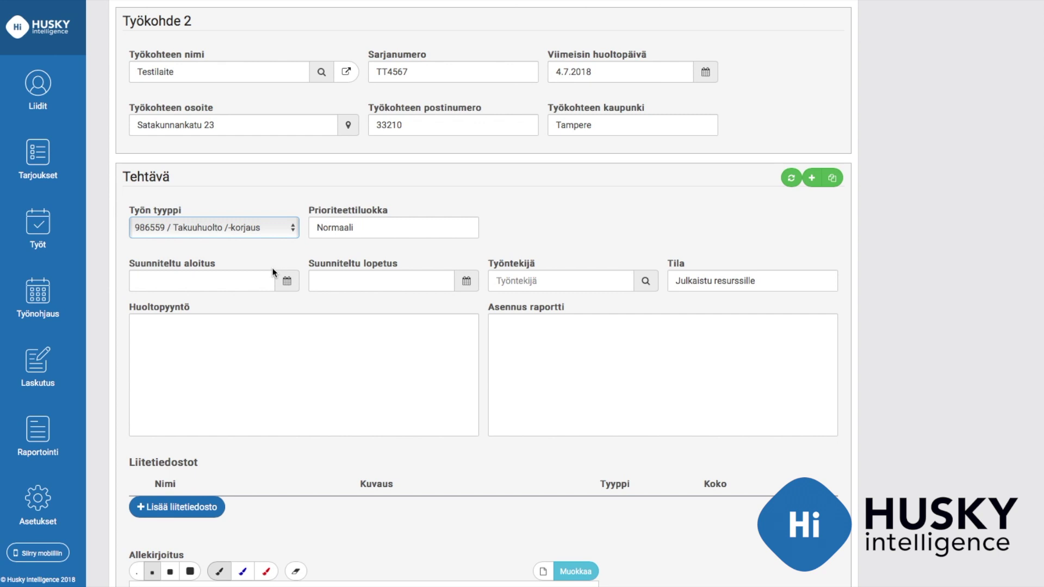
click(406, 227)
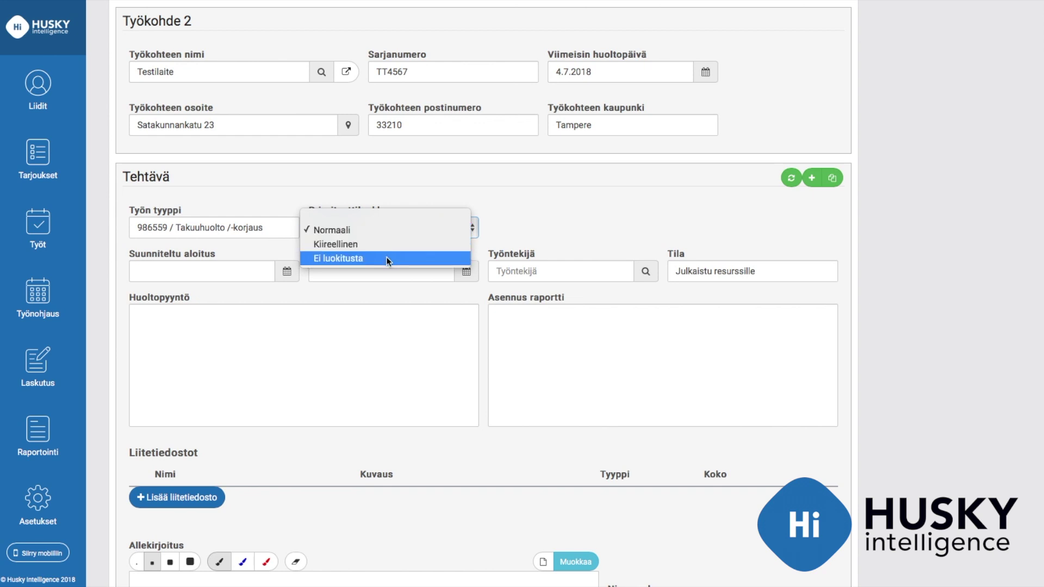
click(373, 231)
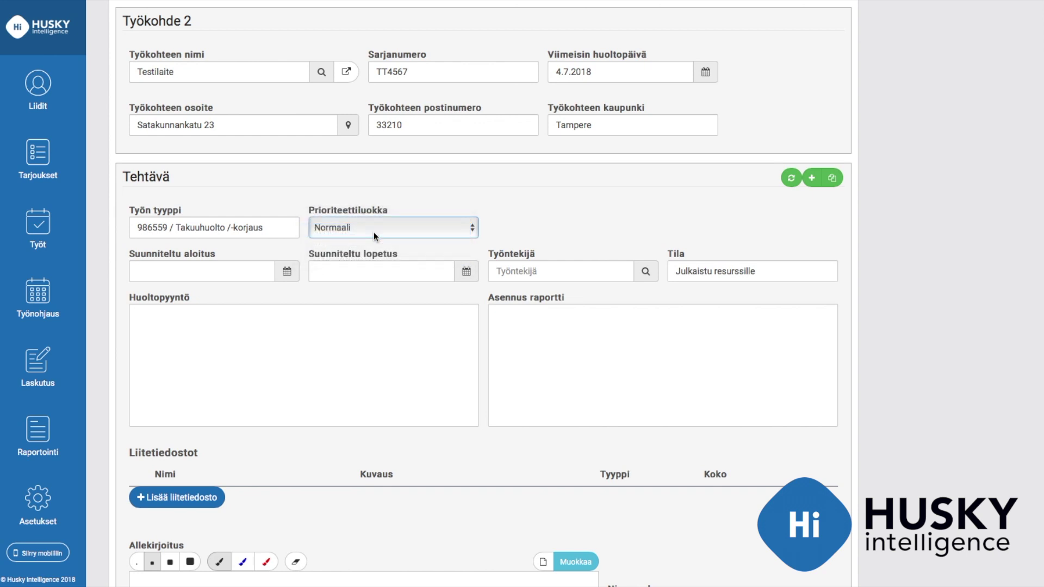
click(264, 271)
Set the planned start to 14 August 2018 at 08:00
click(287, 283)
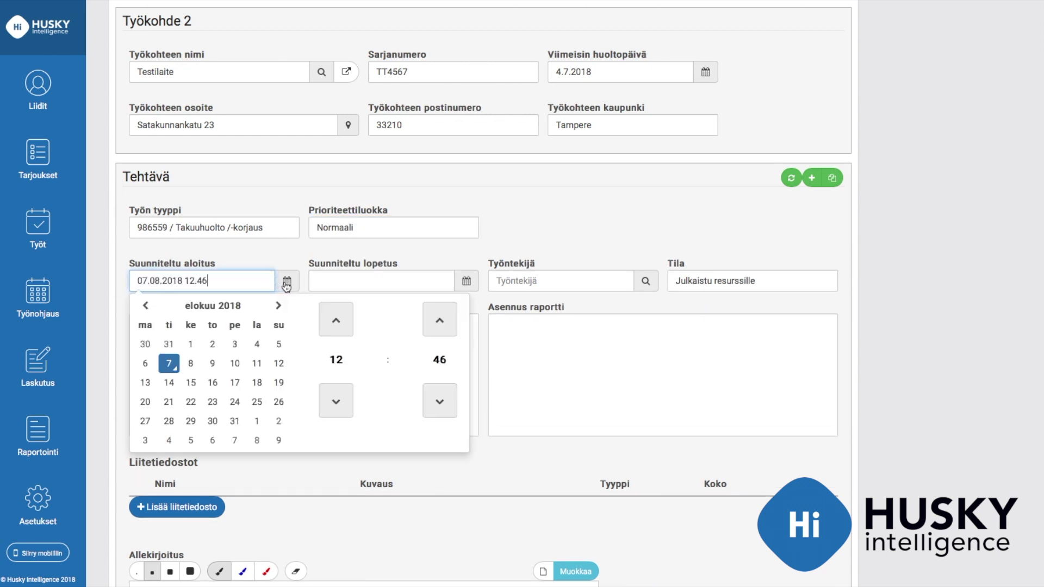
click(170, 383)
click(336, 360)
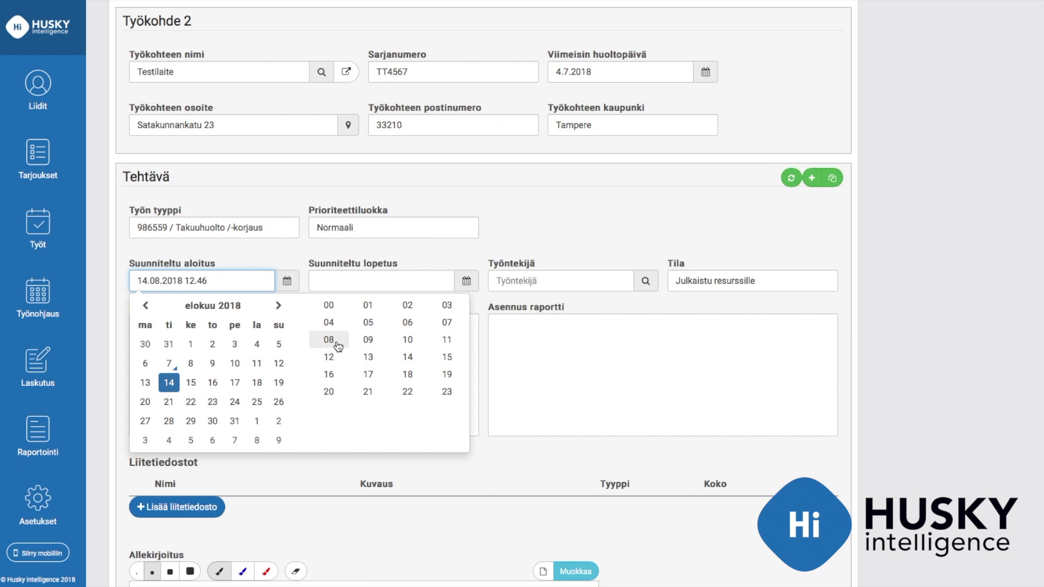
click(336, 344)
click(438, 360)
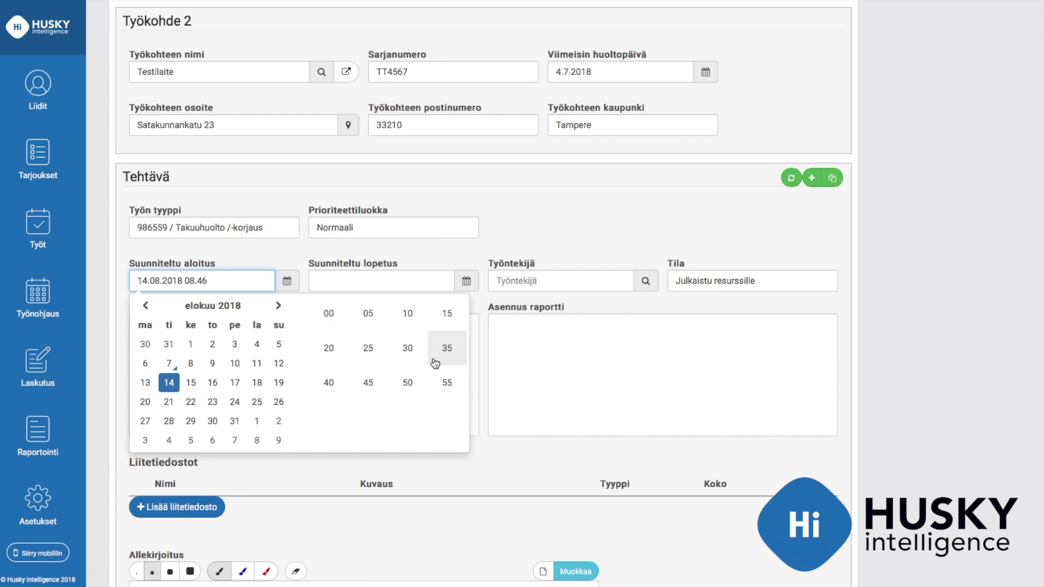
click(331, 313)
click(444, 282)
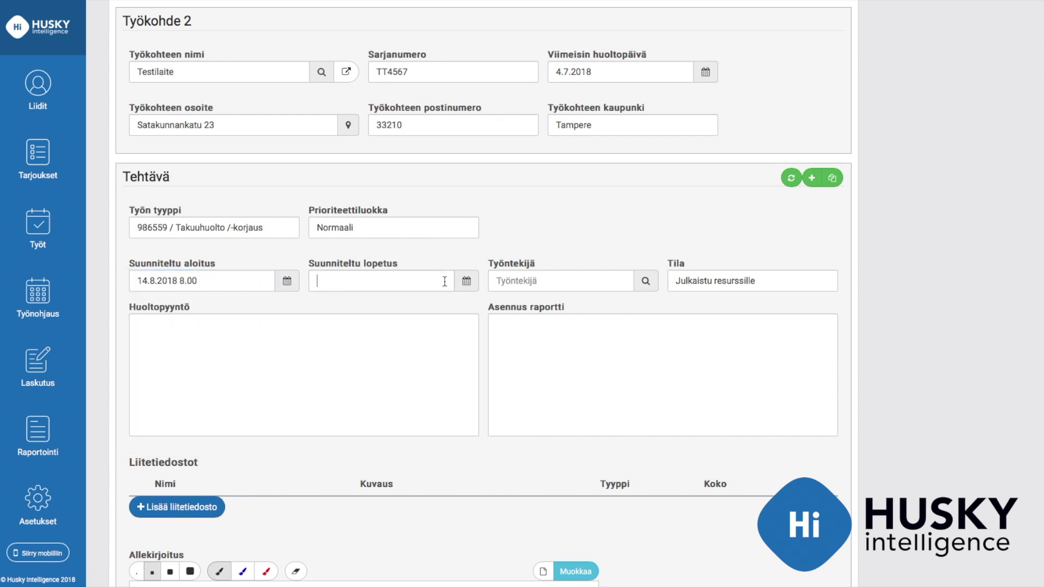
Set the planned end to 14 August 2018 at 16:00
click(467, 281)
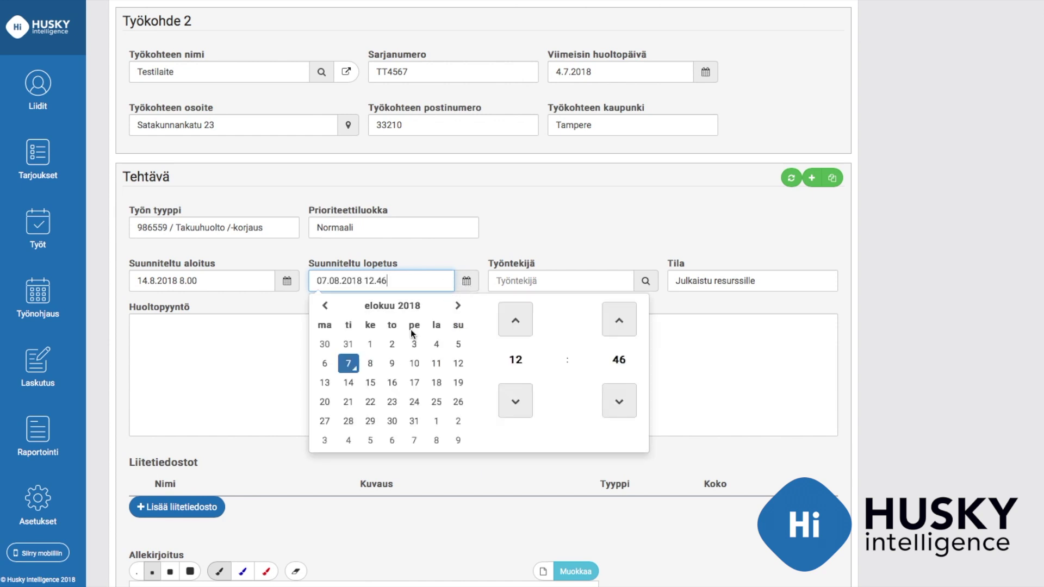
click(349, 382)
click(515, 360)
click(509, 374)
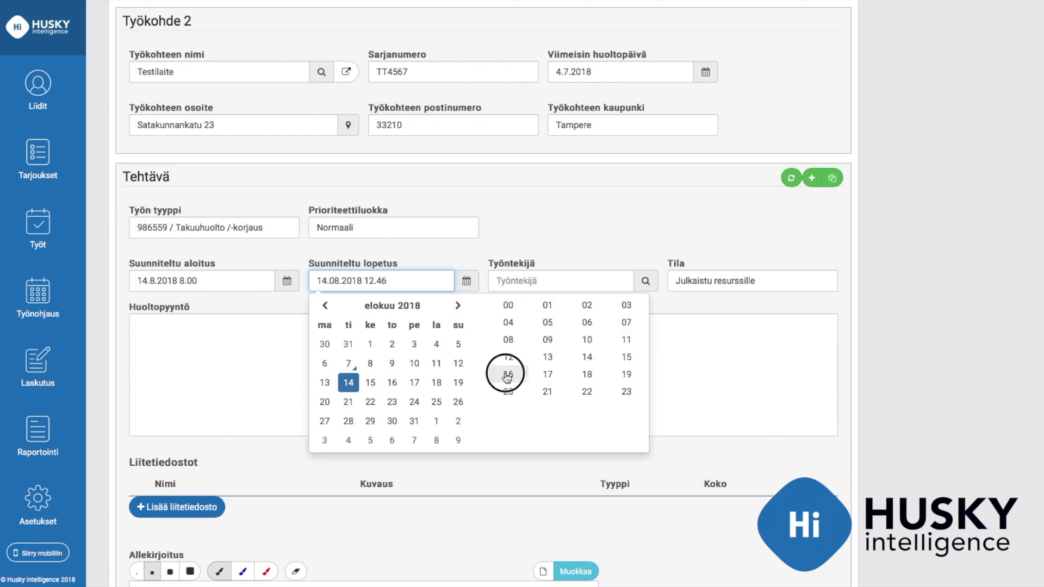
click(619, 360)
click(508, 314)
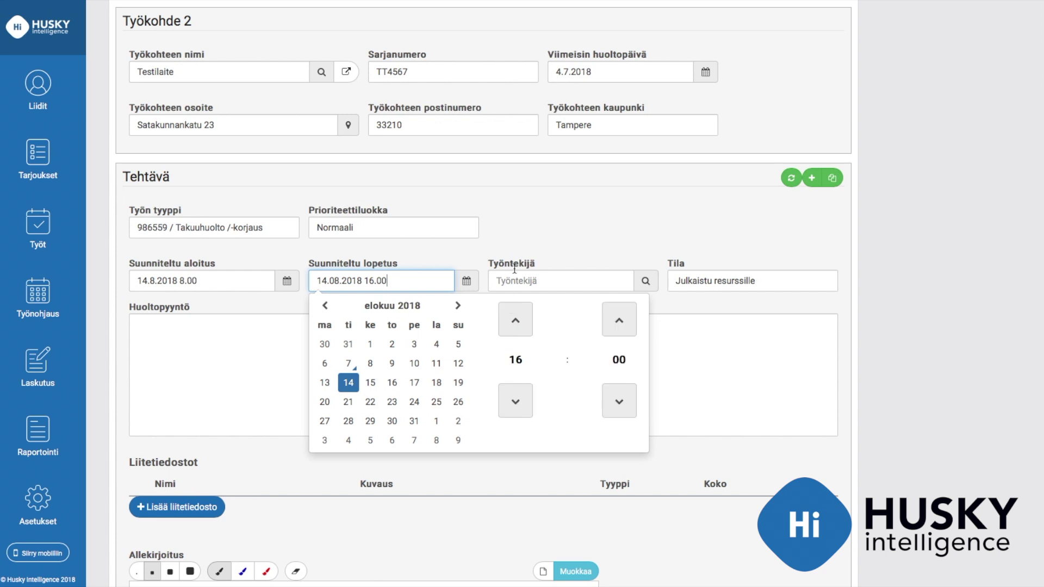
click(527, 226)
Assign the technician as worker via a 'Hei' search and keep status Julkaistu resurssille
click(539, 279)
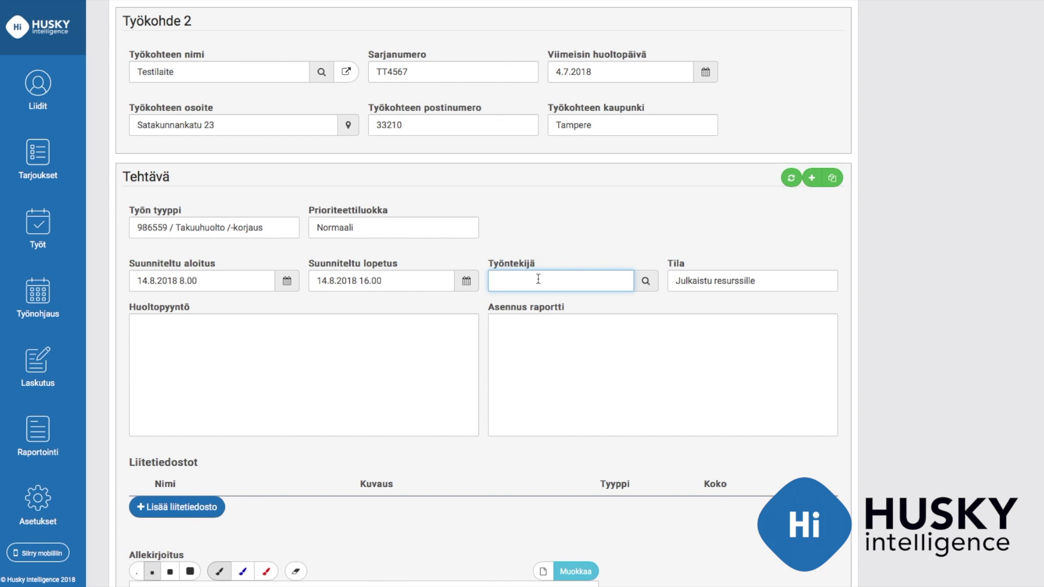
text(Hei)
click(539, 306)
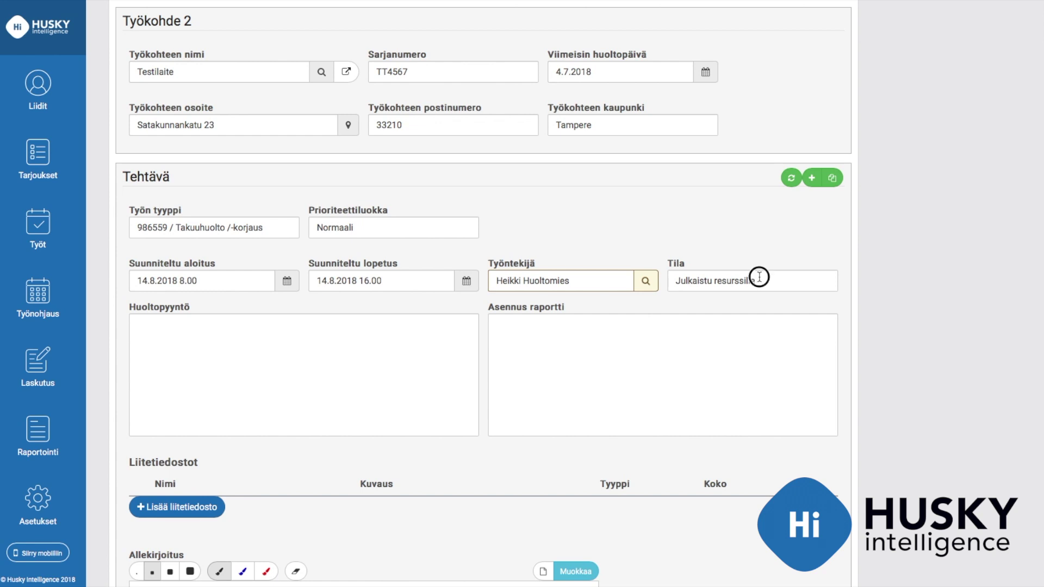
click(795, 282)
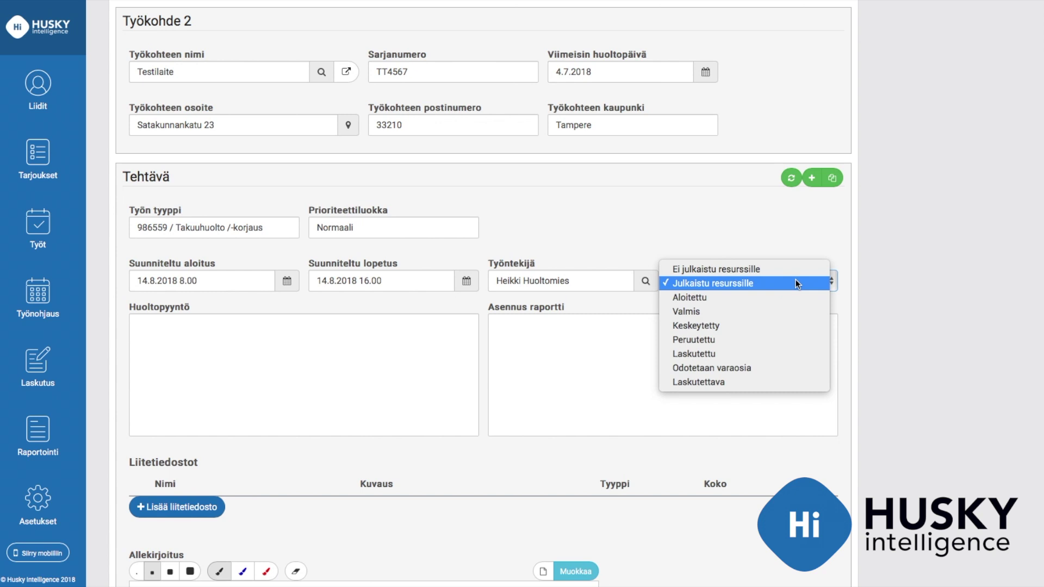
click(771, 283)
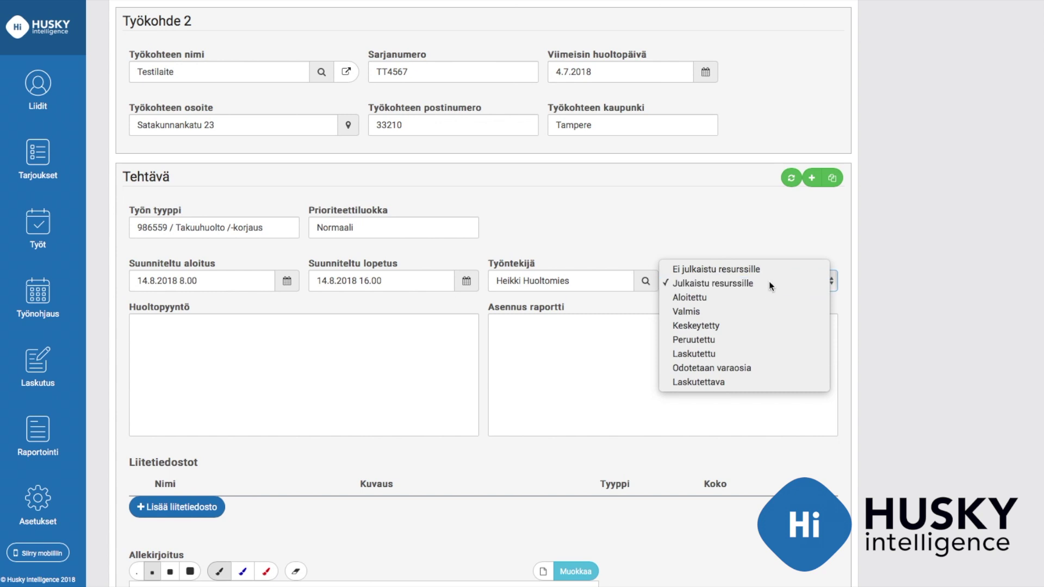
click(365, 376)
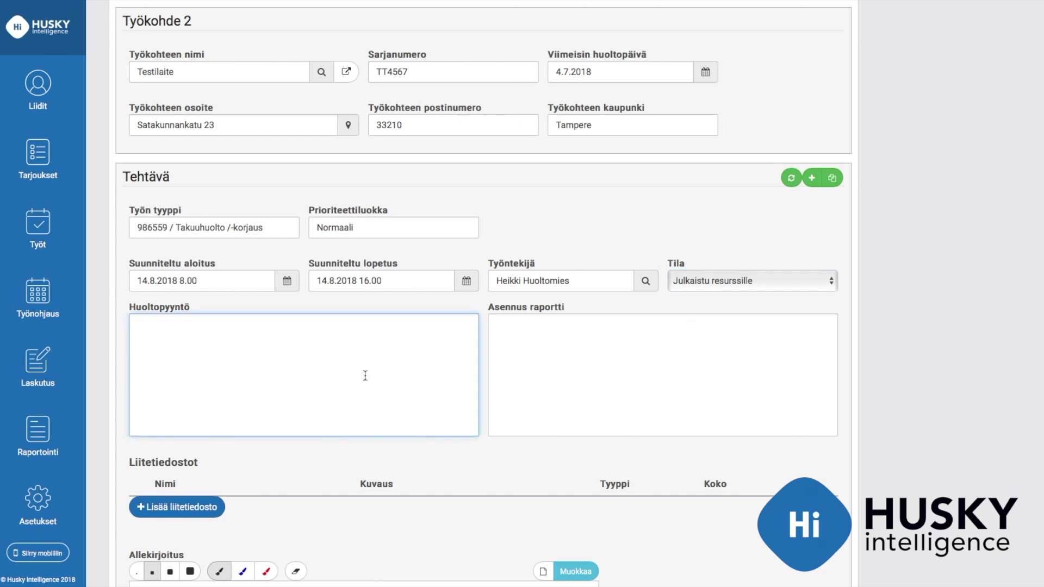
Write the service request 'Asennetaan uusi hihna takuuhuoltona.'
text(Asennetaan uusi hihna tak)
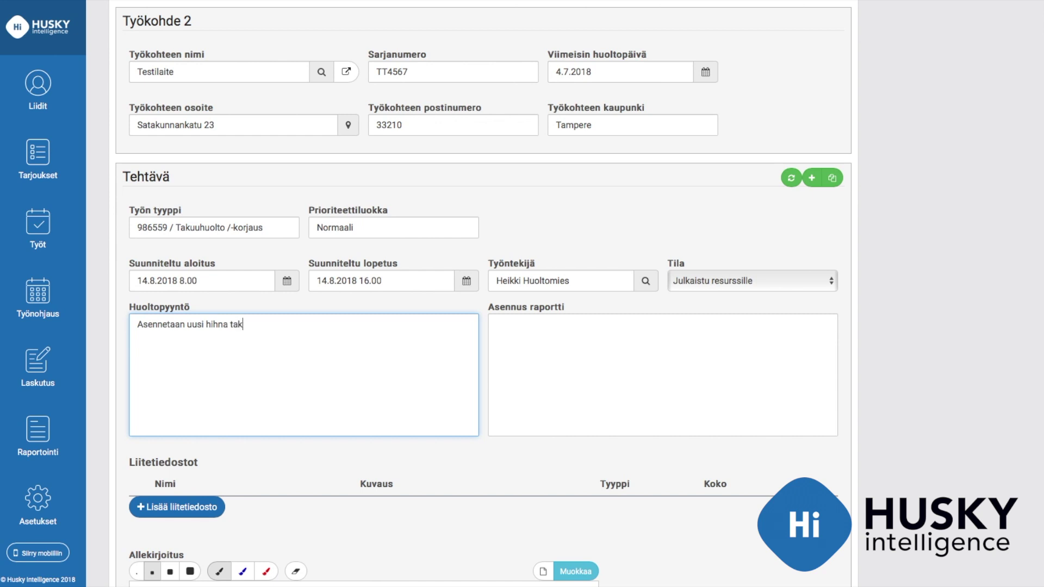
text(uuhuoltona.)
click(551, 379)
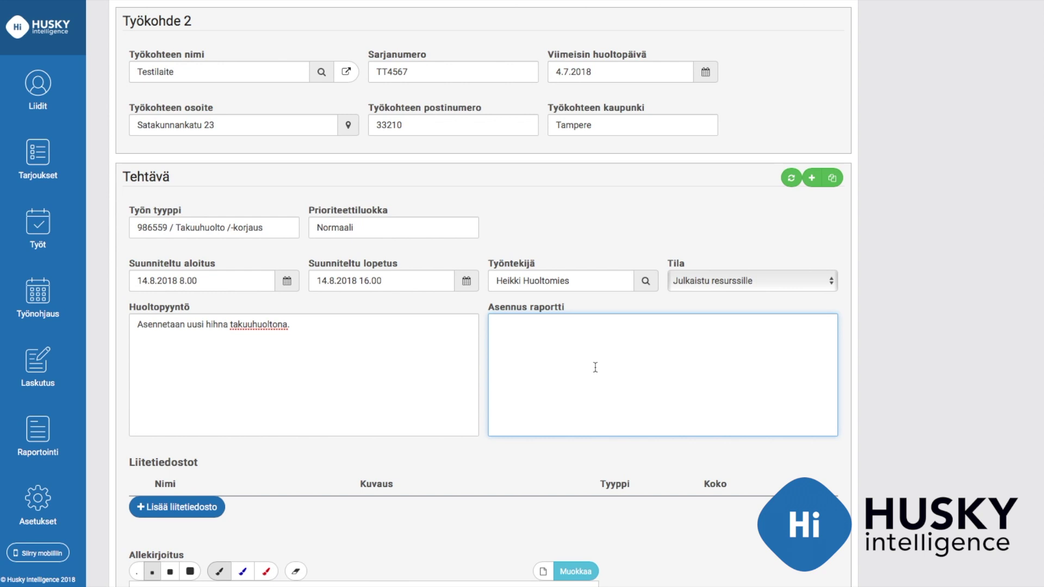
scroll(595, 368, down, 3)
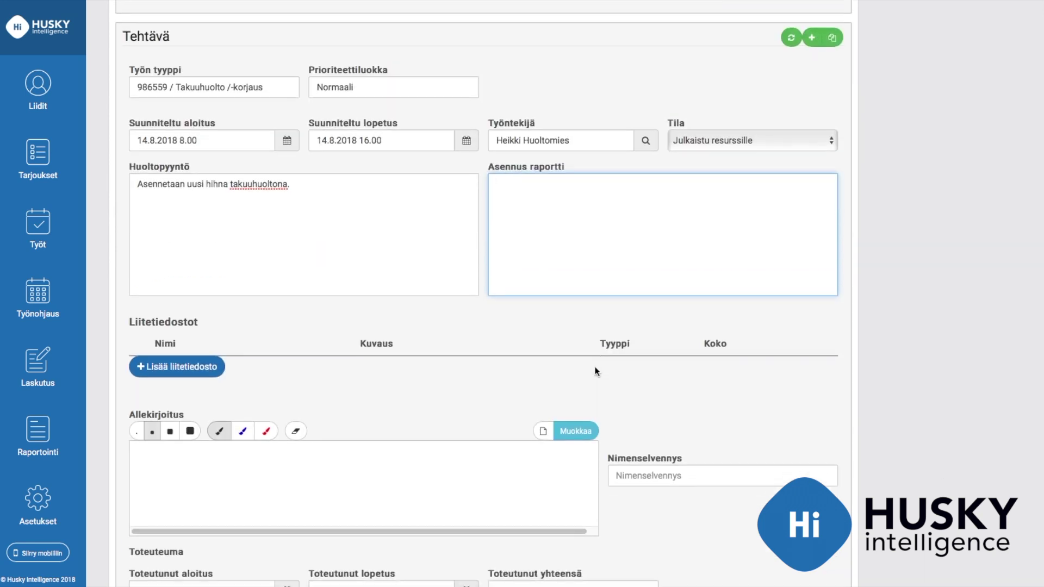
Start adding an attachment, cancel it, and scroll down to the product section
click(187, 369)
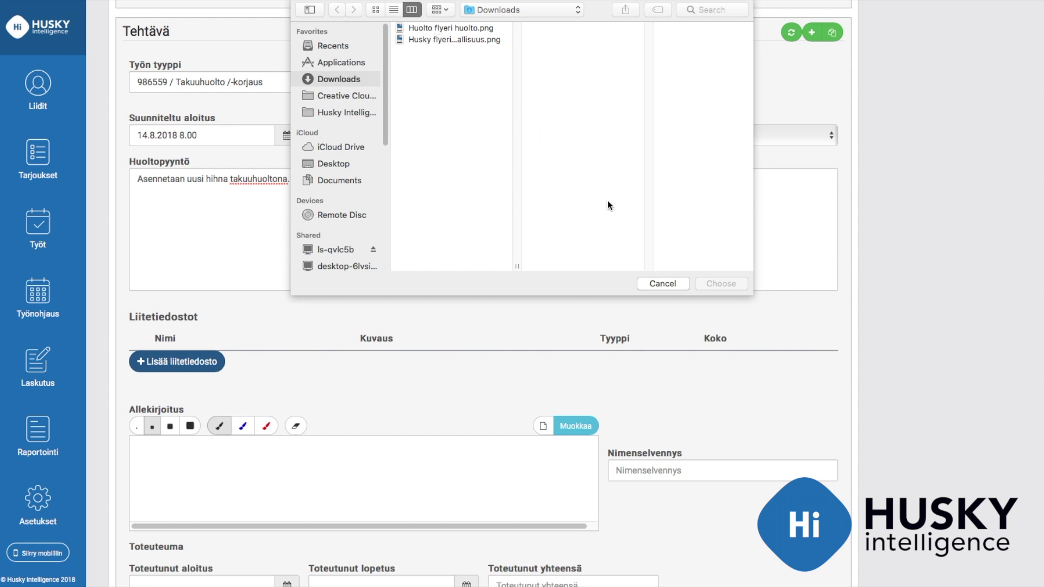
click(659, 284)
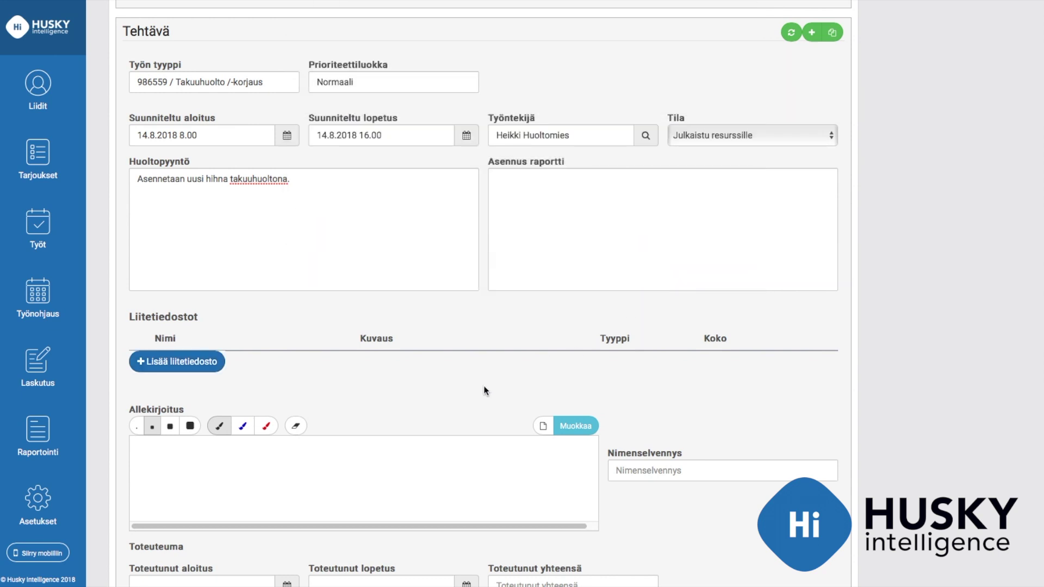
scroll(484, 387, down, 2)
scroll(483, 390, down, 3)
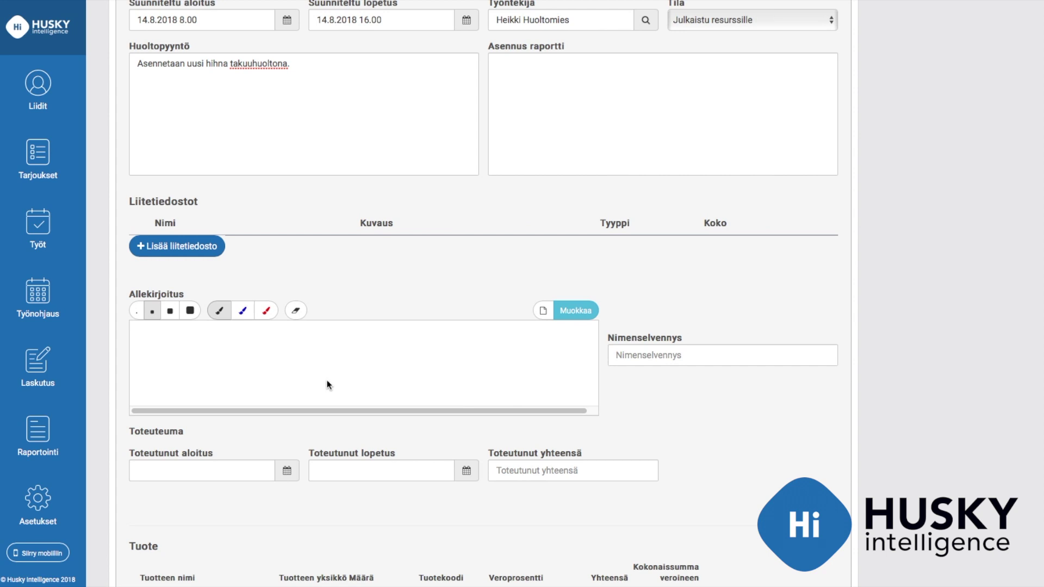
scroll(378, 375, down, 1)
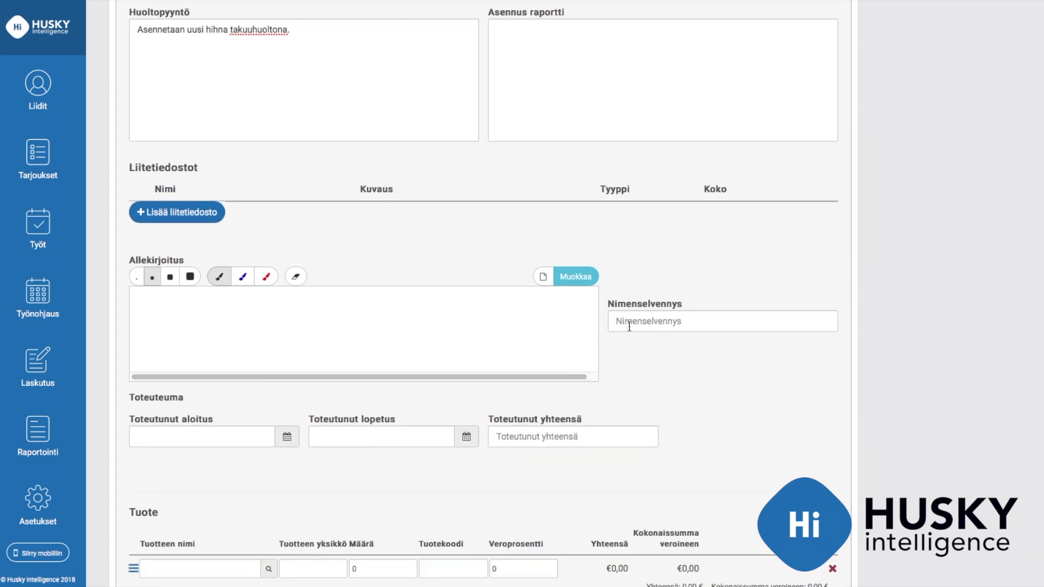
scroll(581, 397, down, 2)
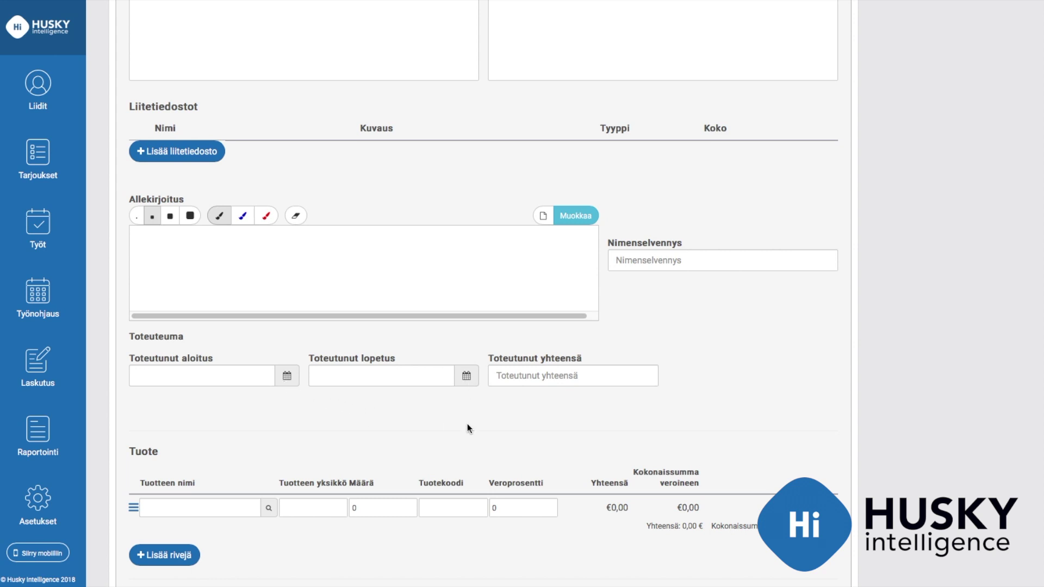
scroll(468, 423, down, 3)
Add product rows Asennustyö and Hihna
click(227, 432)
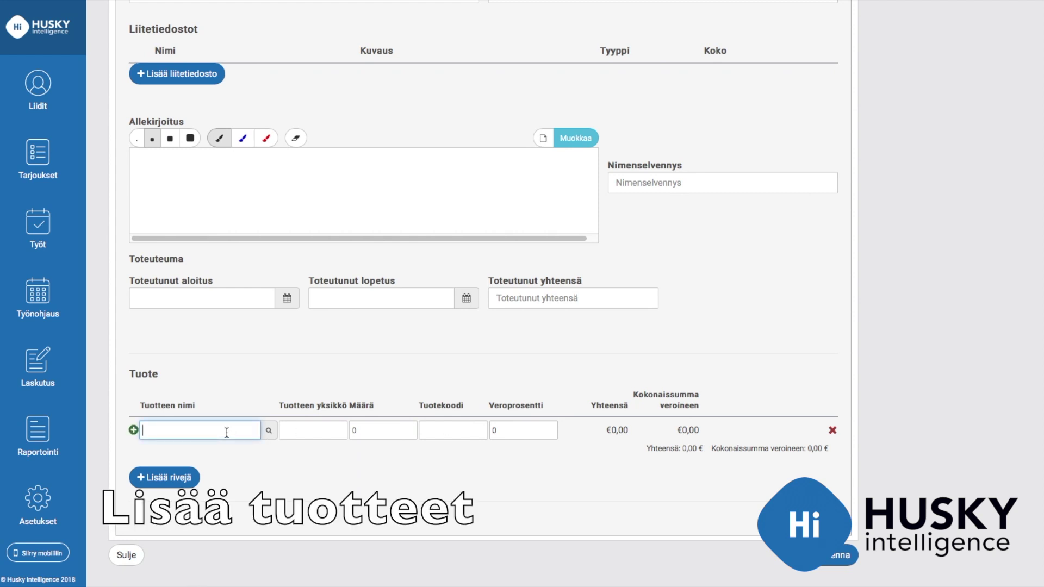
text(An)
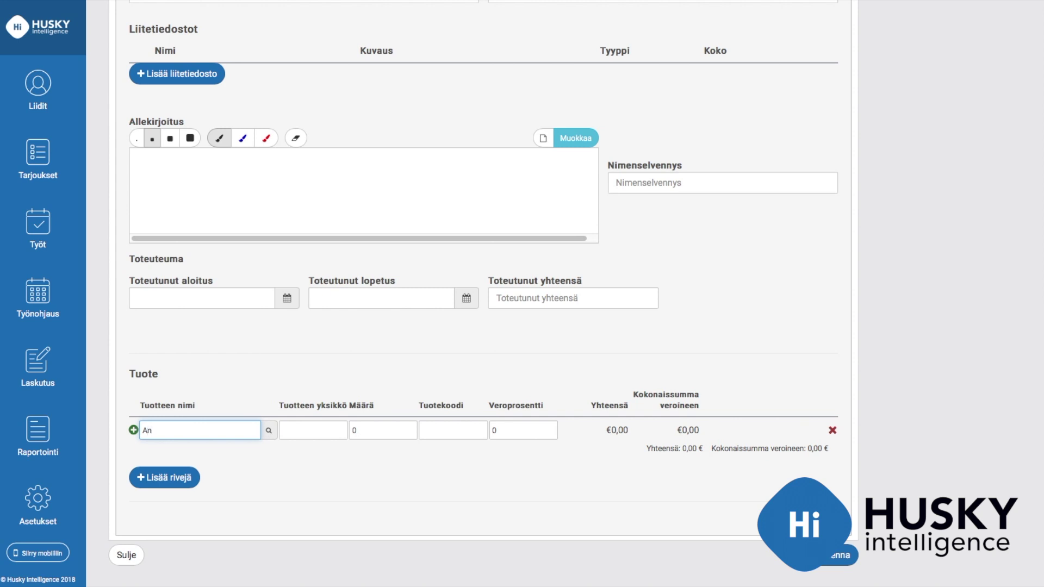
key(BackSpace)
text(sennustyö)
click(213, 452)
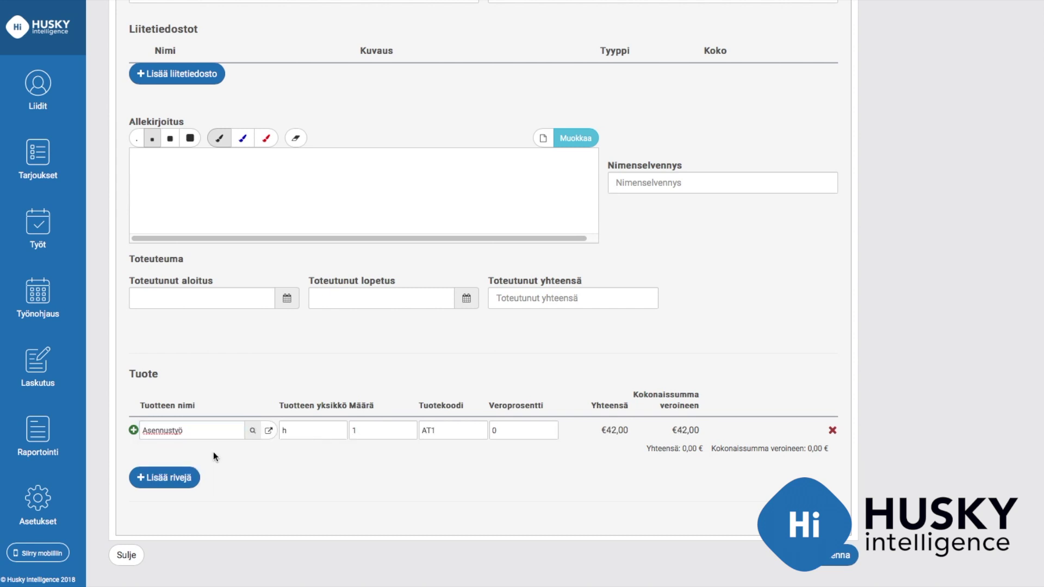
click(133, 430)
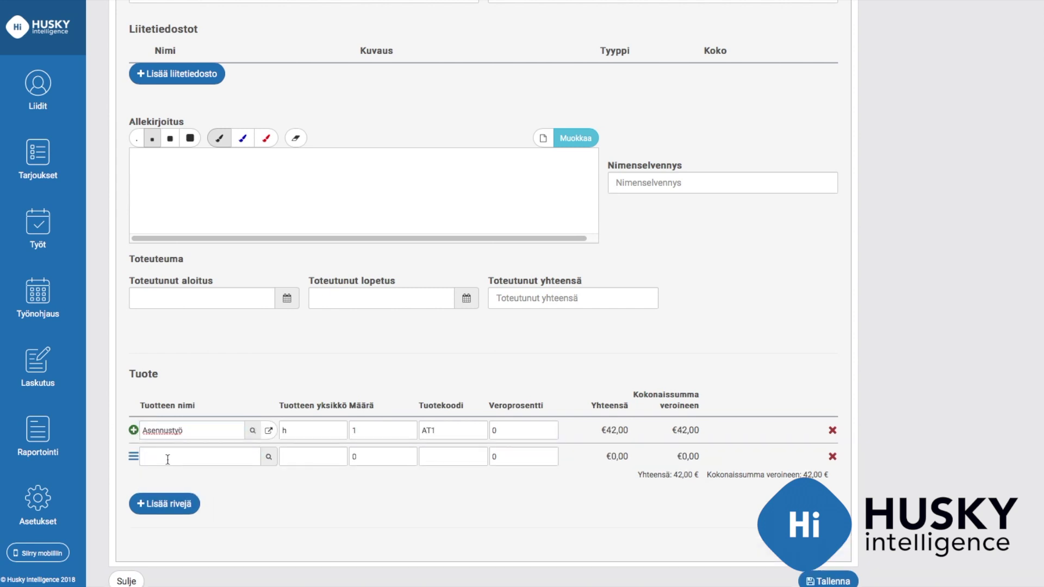
click(169, 458)
text(Hihna)
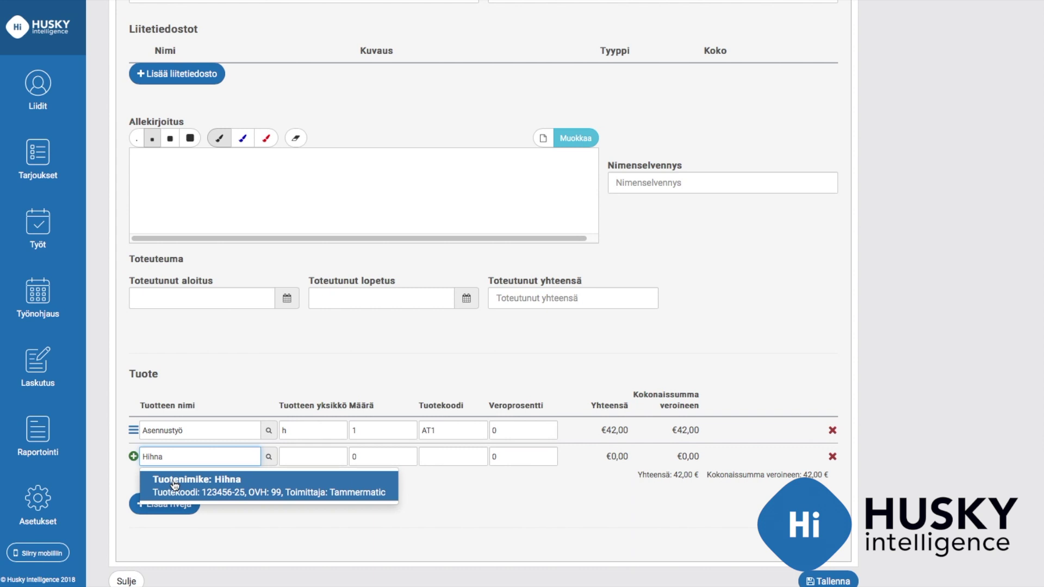
click(173, 481)
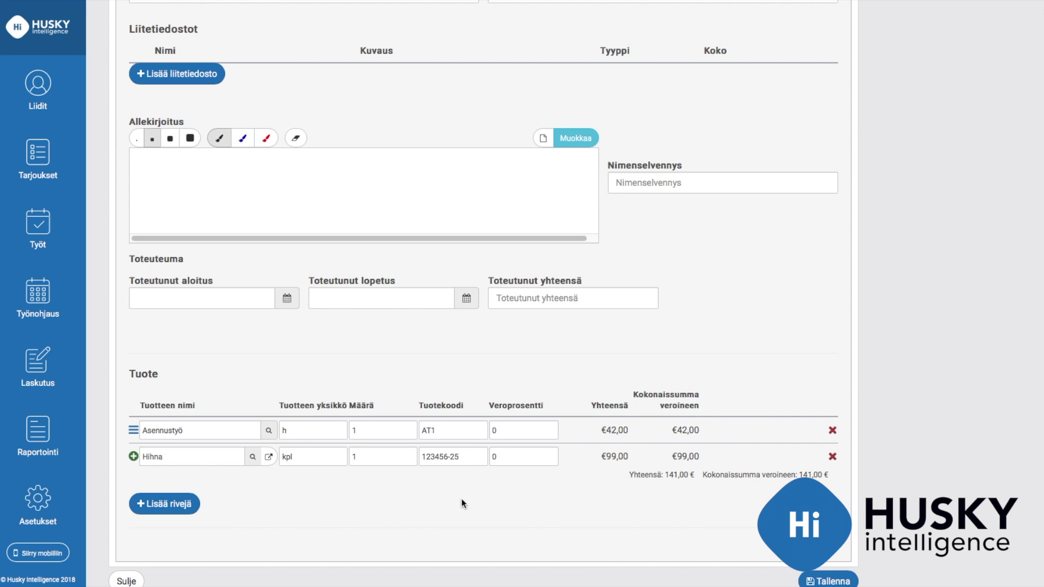
Set the Hihna quantity to 1 (briefly trying 2) and save the work order
click(379, 460)
key(BackSpace)
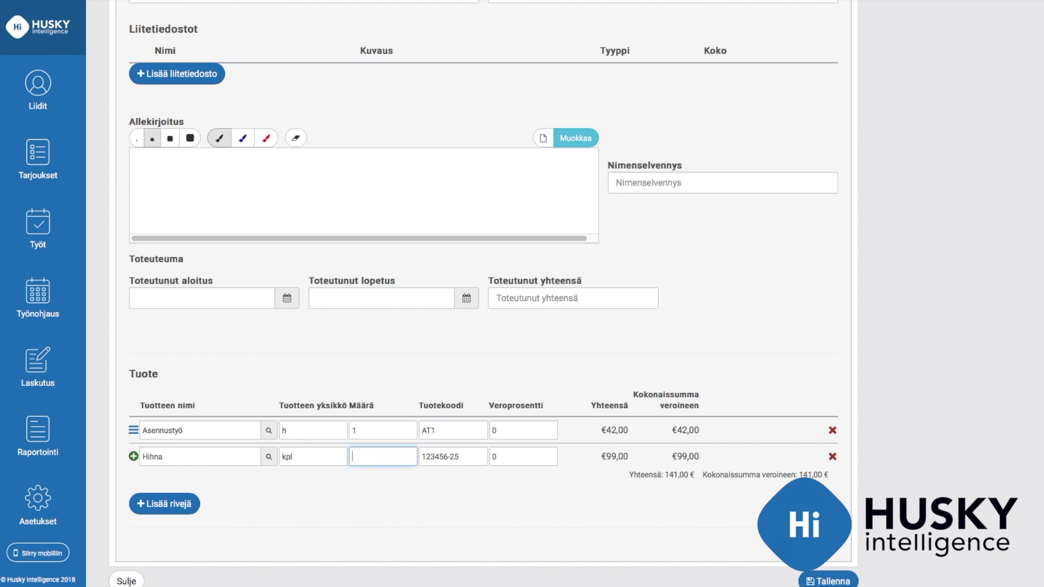
text(2)
click(600, 475)
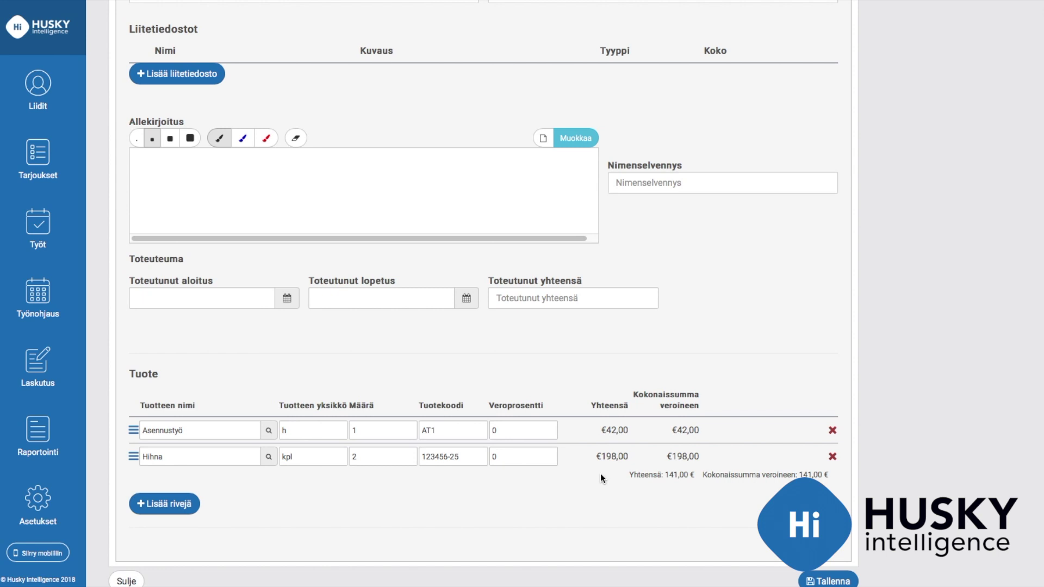
click(407, 460)
key(BackSpace)
text(1)
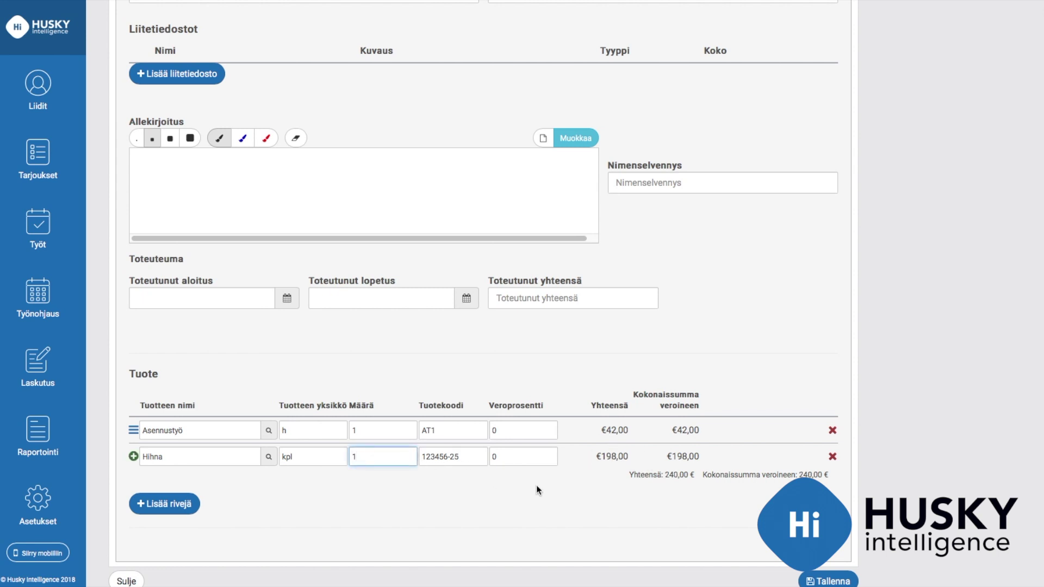
click(537, 489)
scroll(630, 504, down, 1)
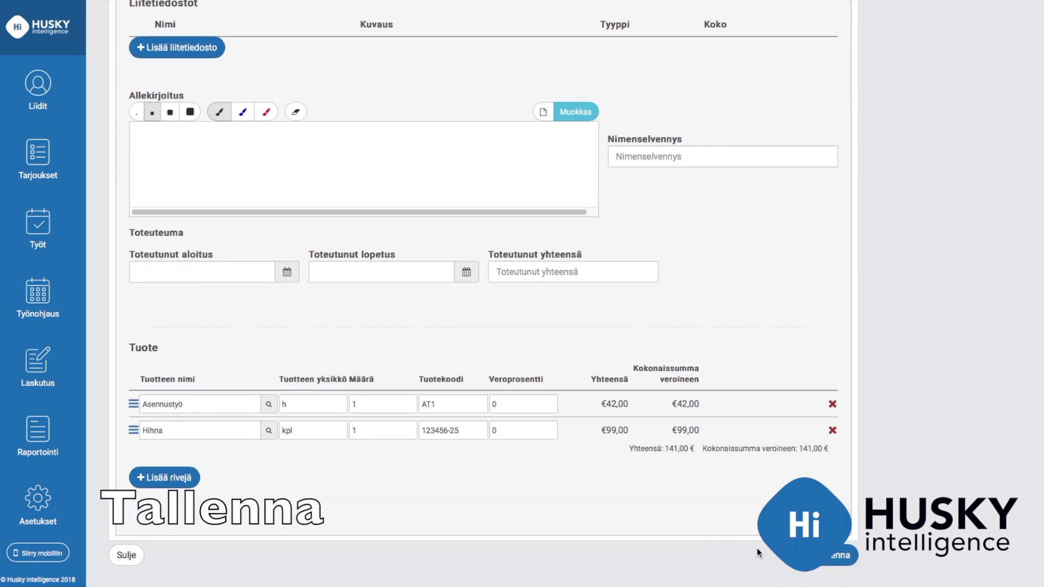
click(832, 557)
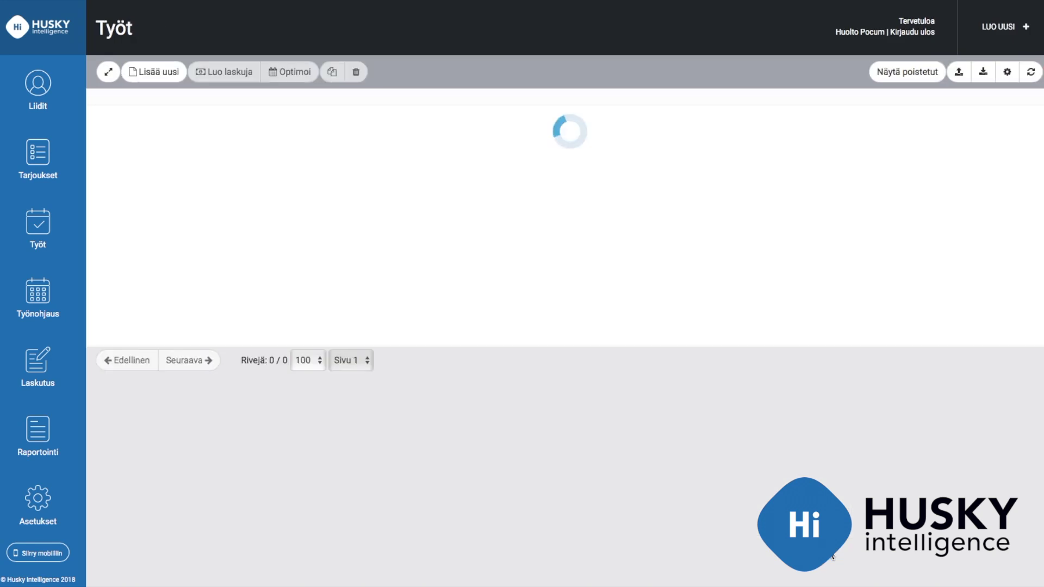